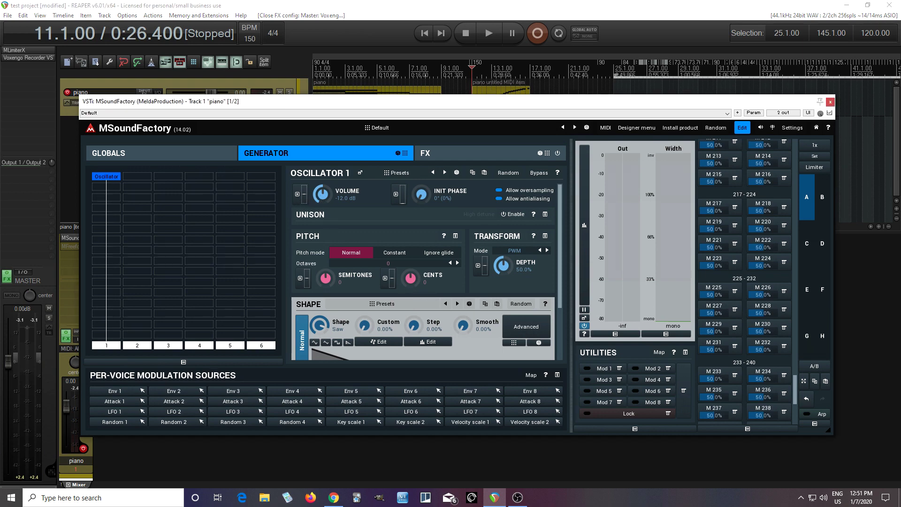
# Turn Oscillator 1's volume down to silence and set its modulation depth to 55.20%
pyautogui.moveTo(322, 199); pyautogui.dragTo(321, 221)
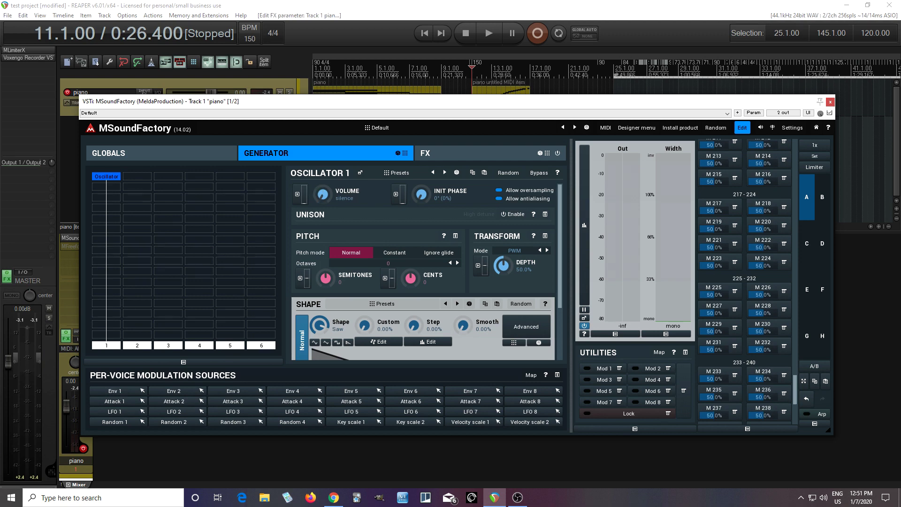
pyautogui.click(297, 195)
pyautogui.moveTo(590, 190); pyautogui.dragTo(452, 189)
pyautogui.doubleClick(455, 178)
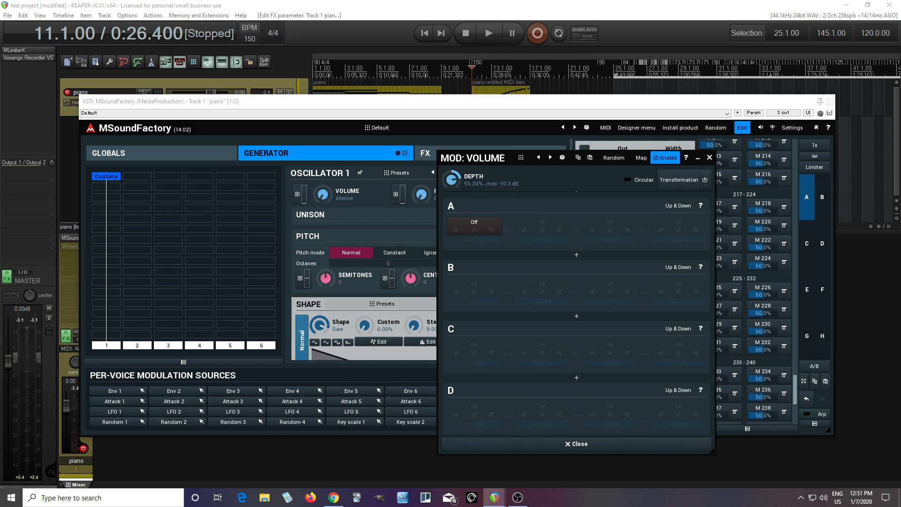
# Assign Attack 1 as the volume's first modulation source in group A and open its envelope editor
pyautogui.click(473, 224)
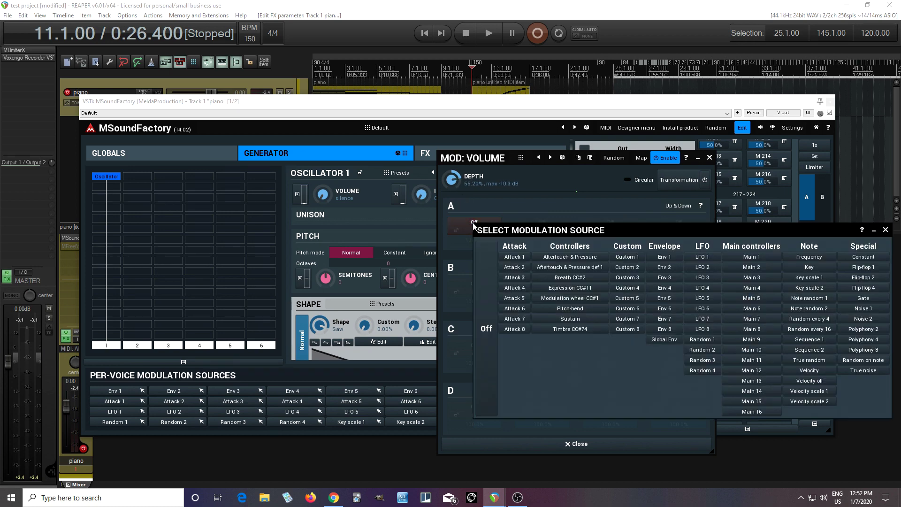
pyautogui.click(511, 256)
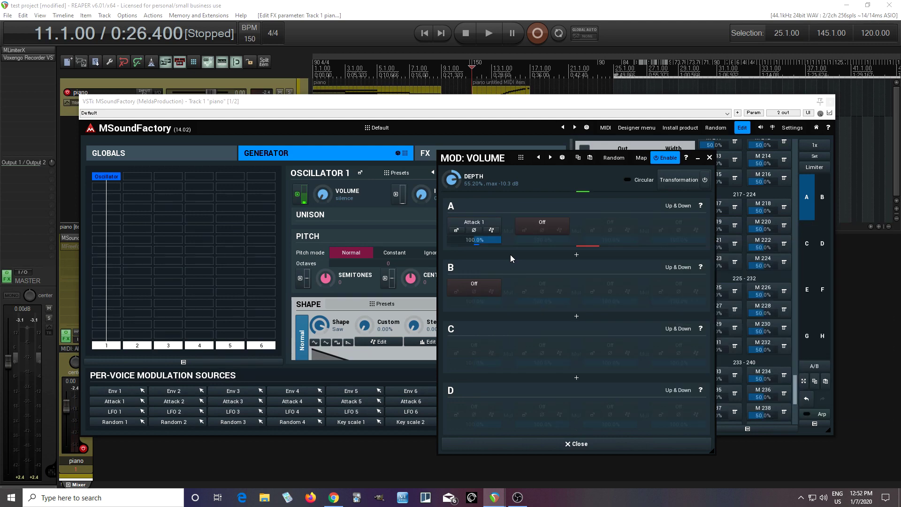
pyautogui.click(456, 230)
pyautogui.moveTo(209, 127); pyautogui.dragTo(210, 109)
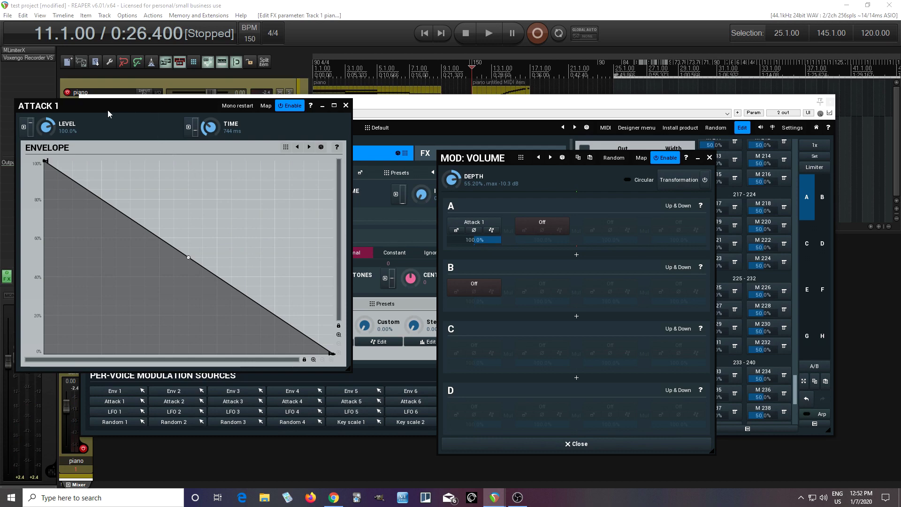
pyautogui.moveTo(105, 108); pyautogui.dragTo(165, 133)
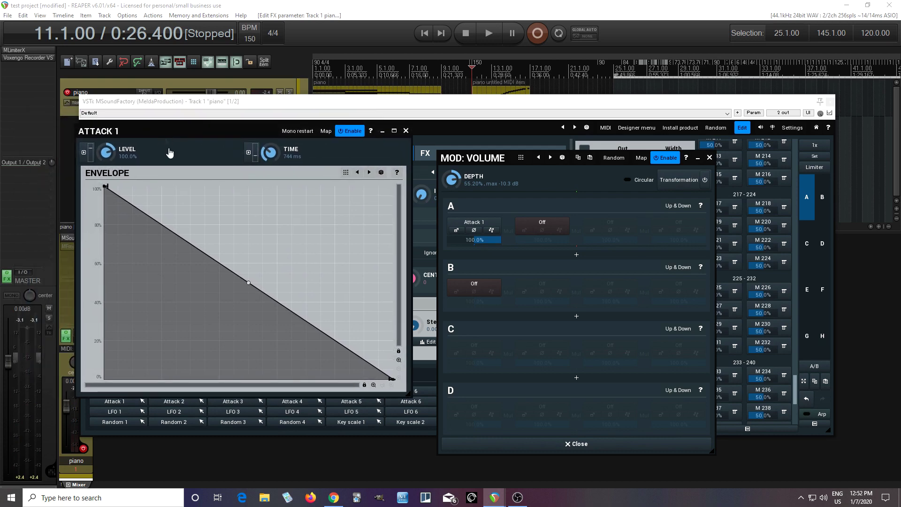
# Start an audio analysis for the Attack 1 envelope points and load Mibrimba.wav from the short hits folder
pyautogui.rightClick(235, 228)
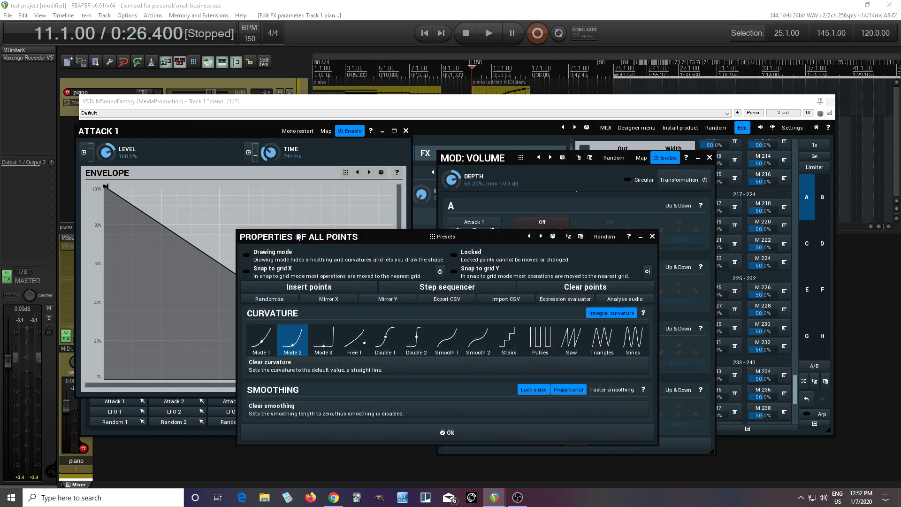
pyautogui.moveTo(297, 237); pyautogui.dragTo(285, 138)
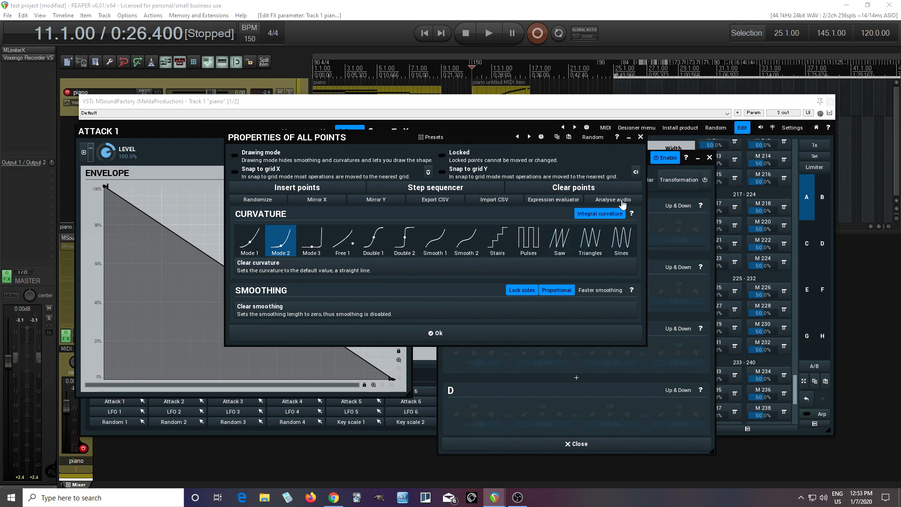
pyautogui.click(621, 202)
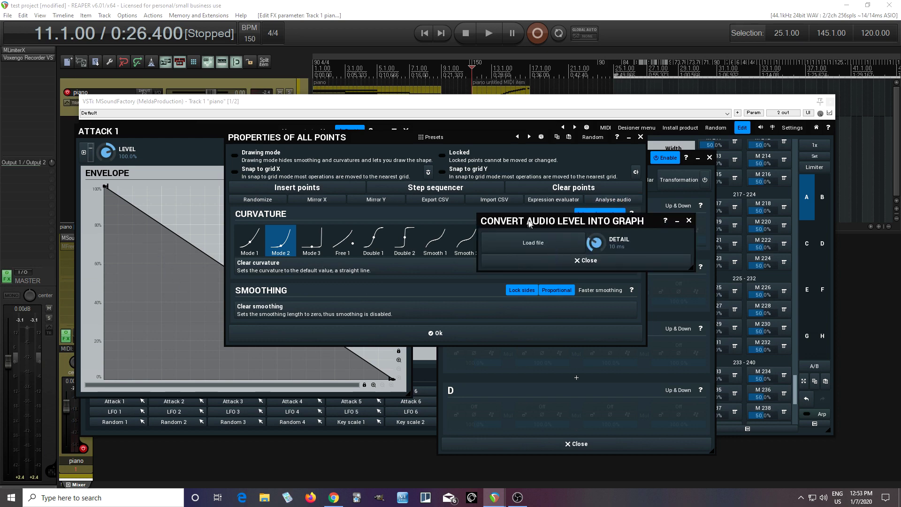
pyautogui.moveTo(528, 223); pyautogui.dragTo(485, 205)
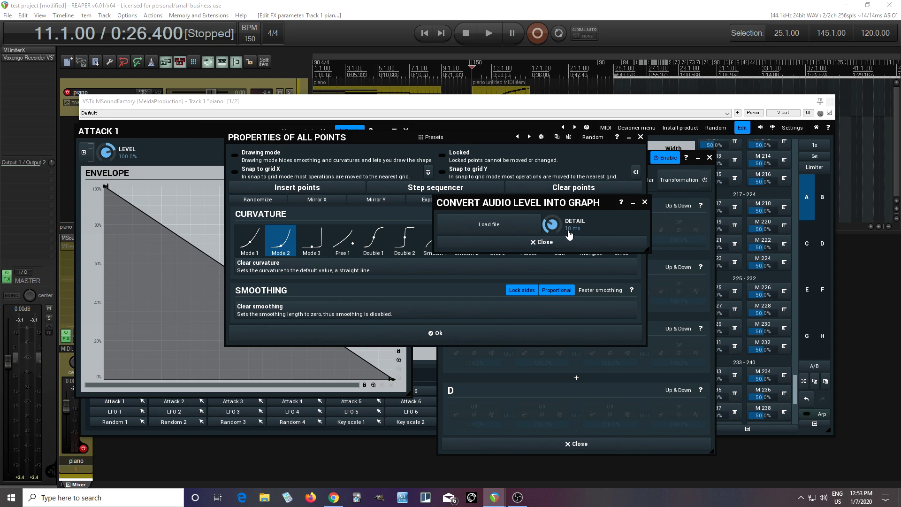
pyautogui.click(522, 230)
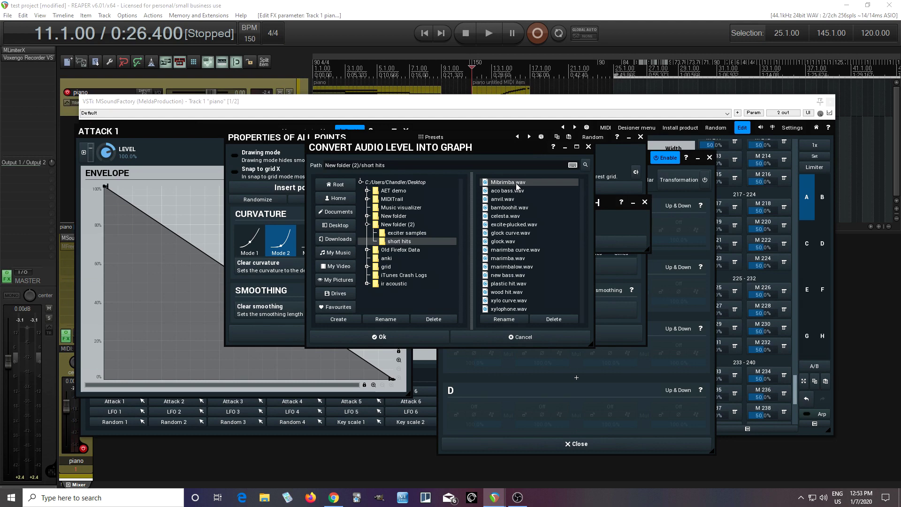
pyautogui.click(382, 337)
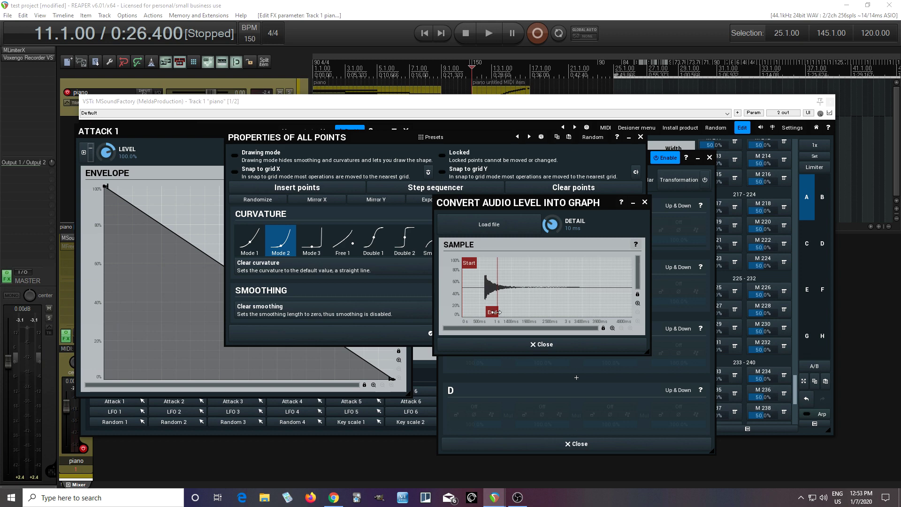
# Limit the sample from the onset of the hit to about 1.7 s and convert its level into the Attack 1 envelope
pyautogui.moveTo(495, 312)
pyautogui.mouseDown()
pyautogui.moveTo(576, 313)
pyautogui.moveTo(520, 319)
pyautogui.mouseUp()
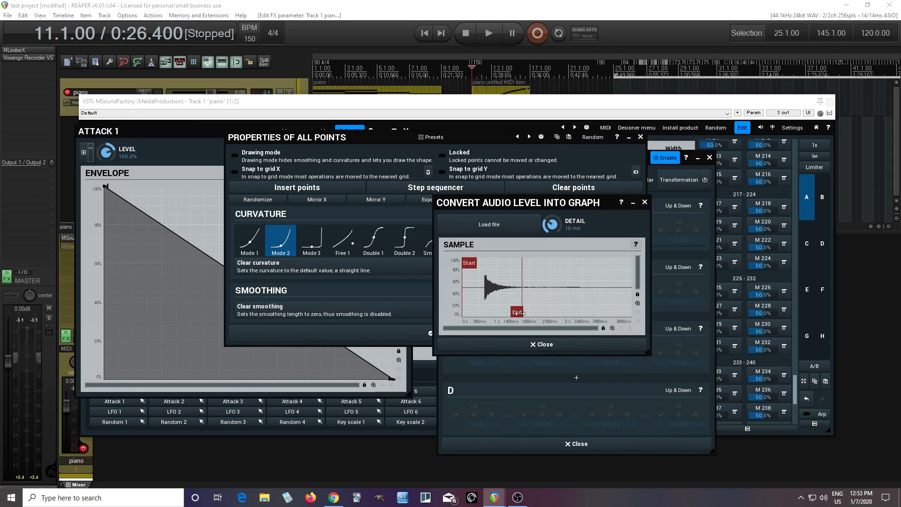
pyautogui.moveTo(468, 262); pyautogui.dragTo(488, 263)
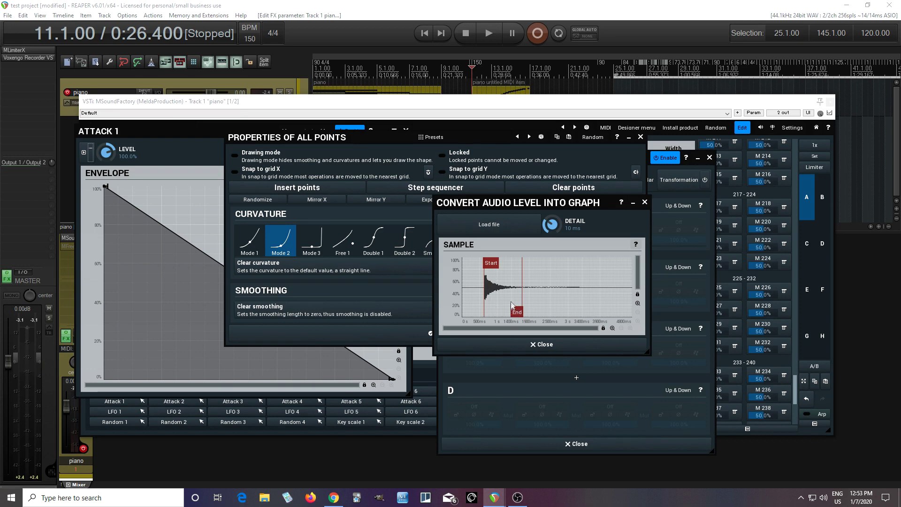
pyautogui.click(491, 346)
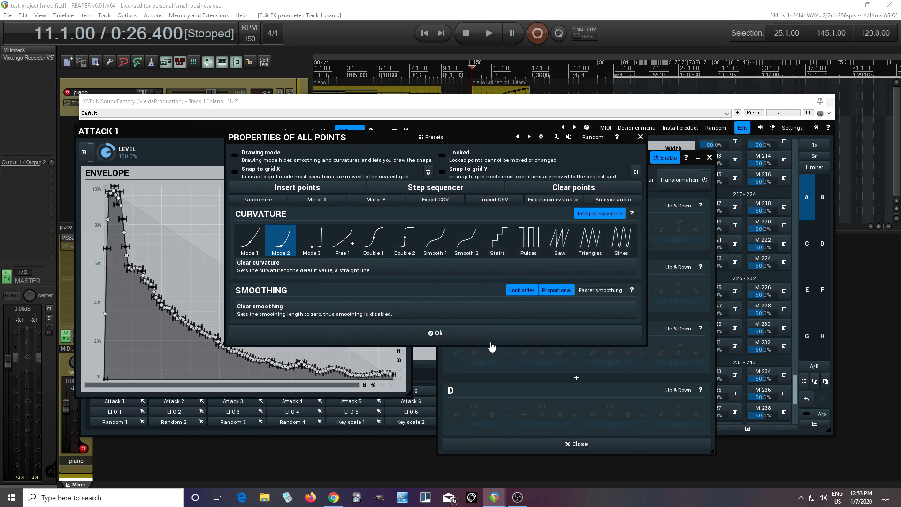
pyautogui.moveTo(285, 139); pyautogui.dragTo(523, 125)
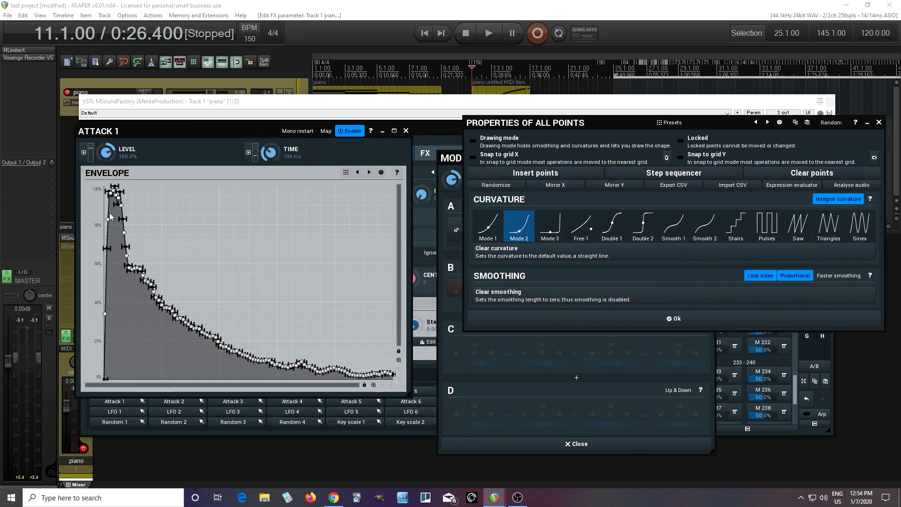
# Set the Attack 1 envelope's time to 1000 ms
pyautogui.click(272, 153)
pyautogui.moveTo(272, 153); pyautogui.dragTo(272, 173)
pyautogui.doubleClick(272, 152)
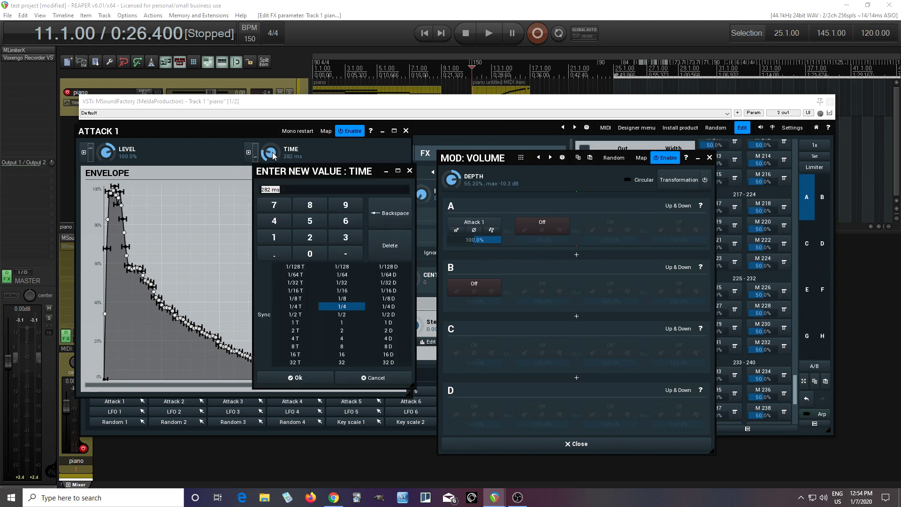
pyautogui.click(274, 236)
pyautogui.click(309, 253)
pyautogui.doubleClick(323, 256)
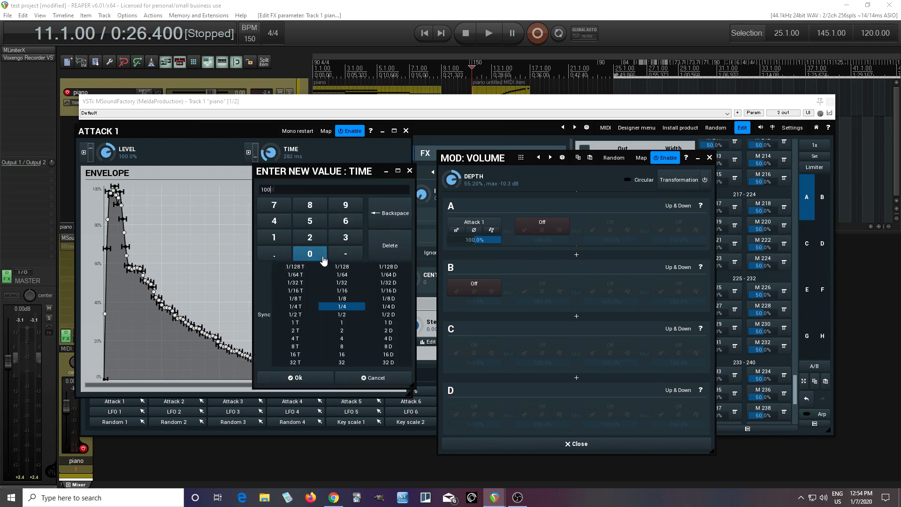
pyautogui.click(300, 378)
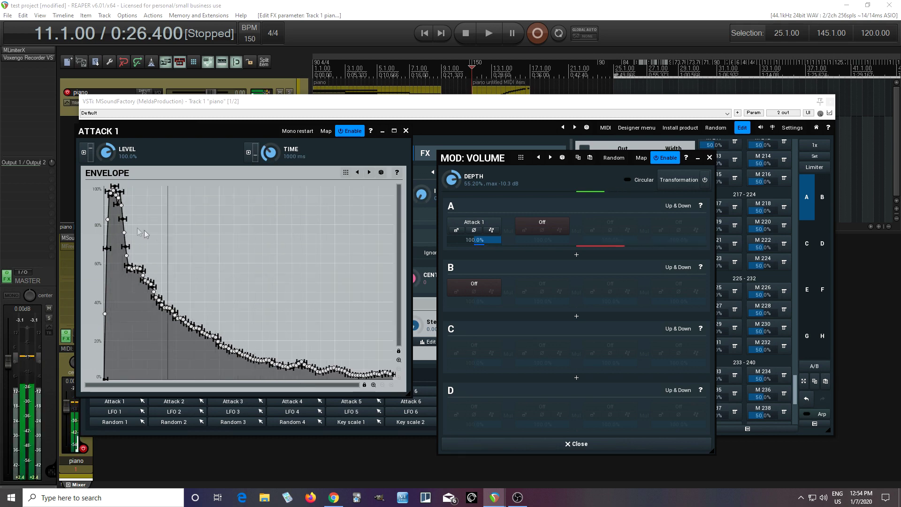
# Start another audio analysis for the Attack 1 envelope with 110 ms detail and reload Mibrimba.wav
pyautogui.moveTo(112, 194)
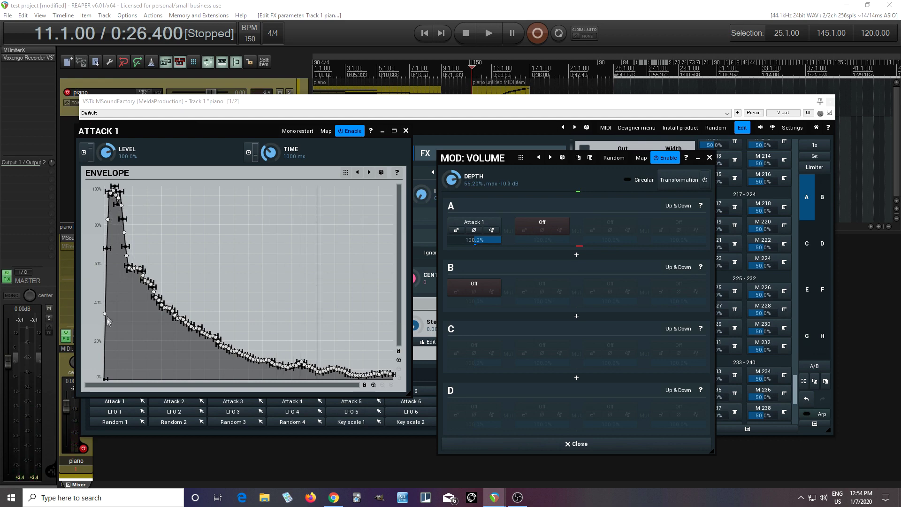
pyautogui.moveTo(124, 218)
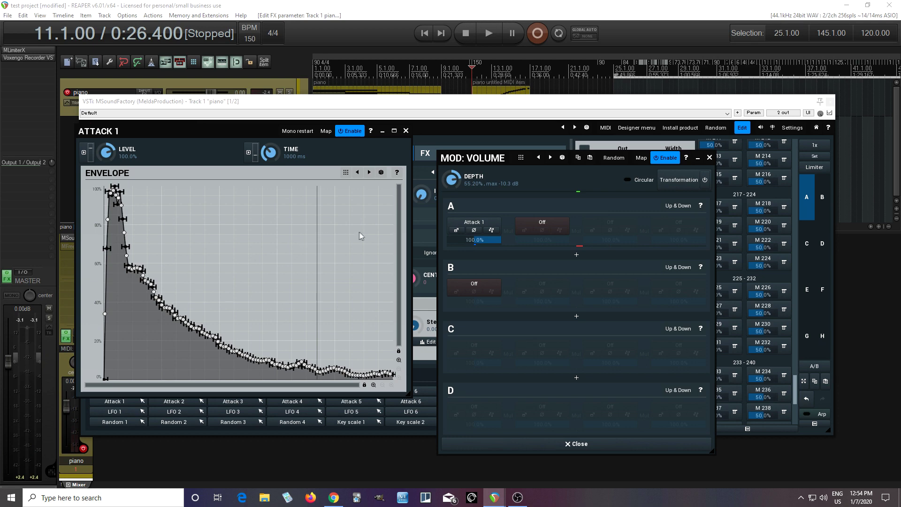
pyautogui.rightClick(319, 228)
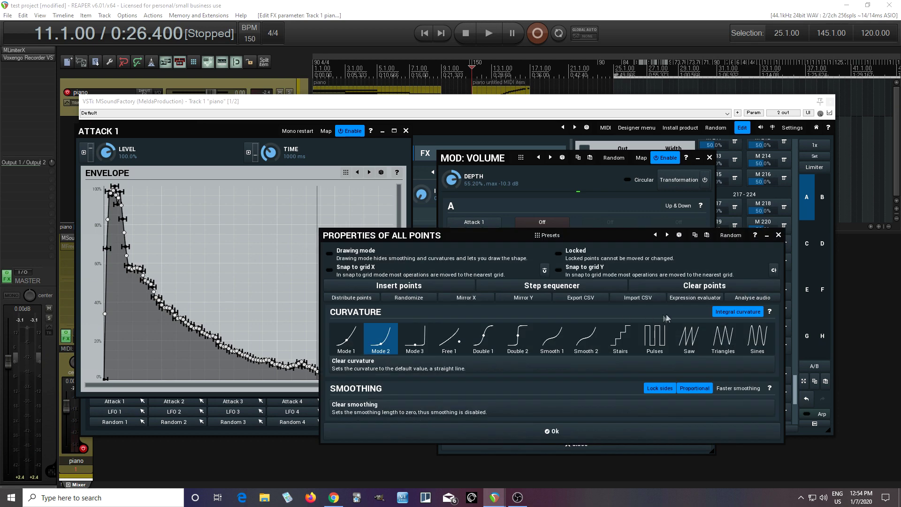
pyautogui.click(749, 300)
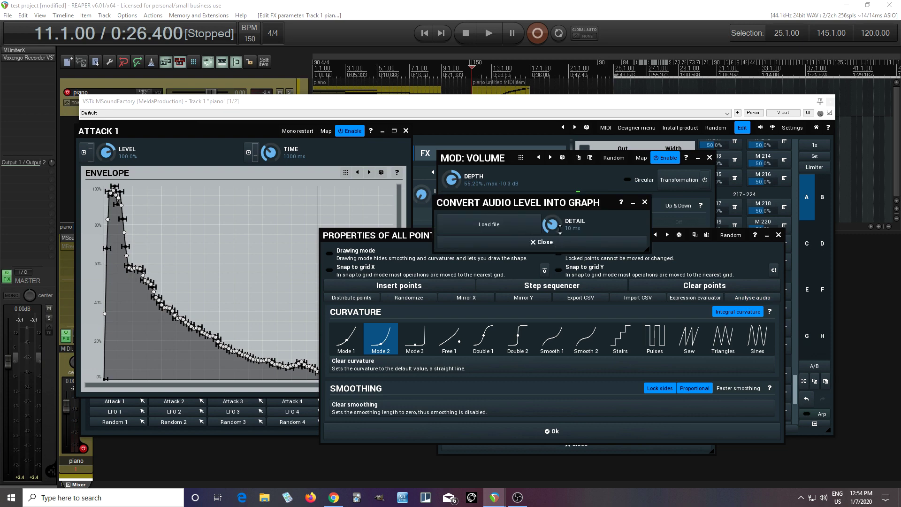
pyautogui.moveTo(557, 224); pyautogui.dragTo(556, 206)
pyautogui.click(508, 228)
pyautogui.doubleClick(511, 186)
# Bound the sample between its onset and about 1.8 s, and apply the coarser level curve to the Attack 1 envelope
pyautogui.moveTo(491, 313)
pyautogui.mouseDown()
pyautogui.moveTo(527, 315)
pyautogui.moveTo(519, 314)
pyautogui.mouseUp()
pyautogui.moveTo(465, 263); pyautogui.dragTo(487, 264)
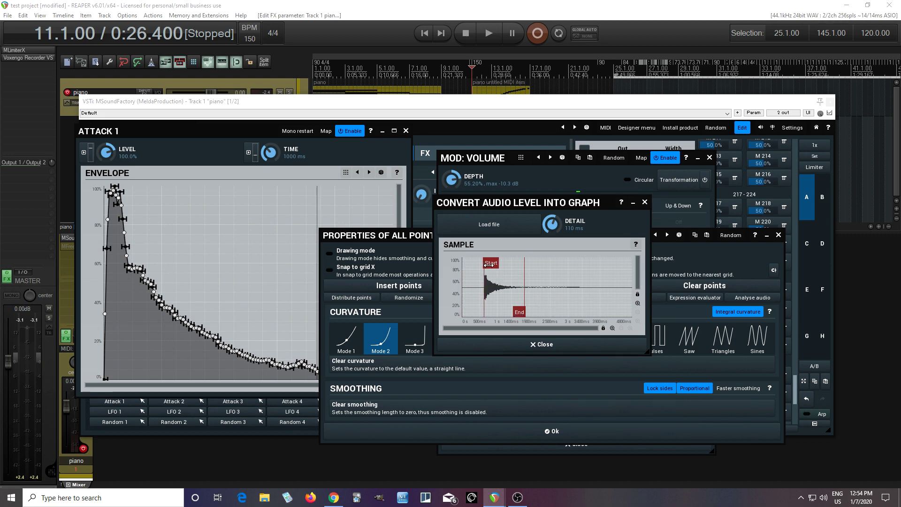
pyautogui.click(535, 347)
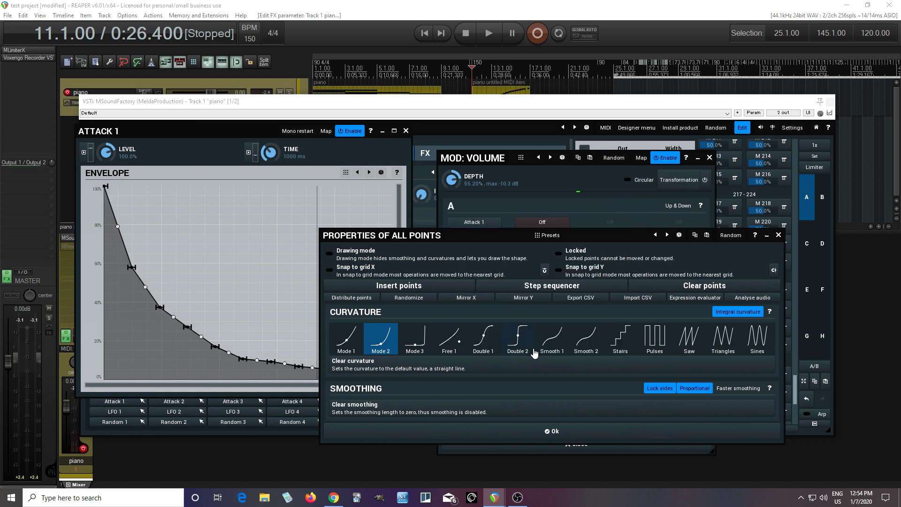
pyautogui.click(490, 435)
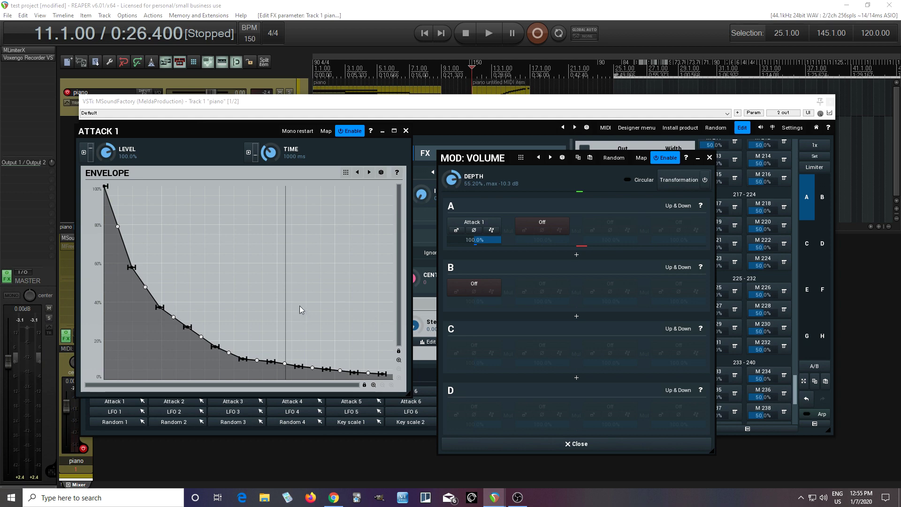
# Disable the volume modulation, close its windows and reset Oscillator 1's volume to -12 dB
pyautogui.click(676, 161)
pyautogui.click(709, 158)
pyautogui.click(405, 131)
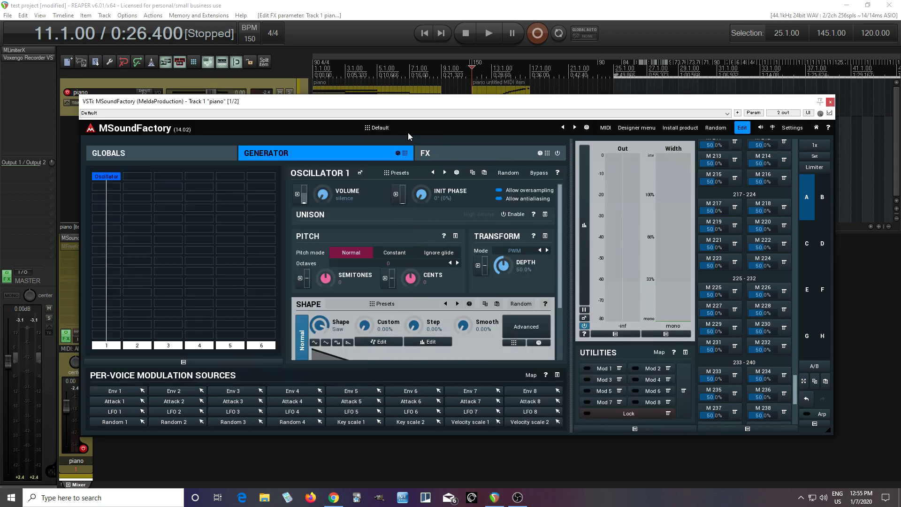
pyautogui.doubleClick(319, 196)
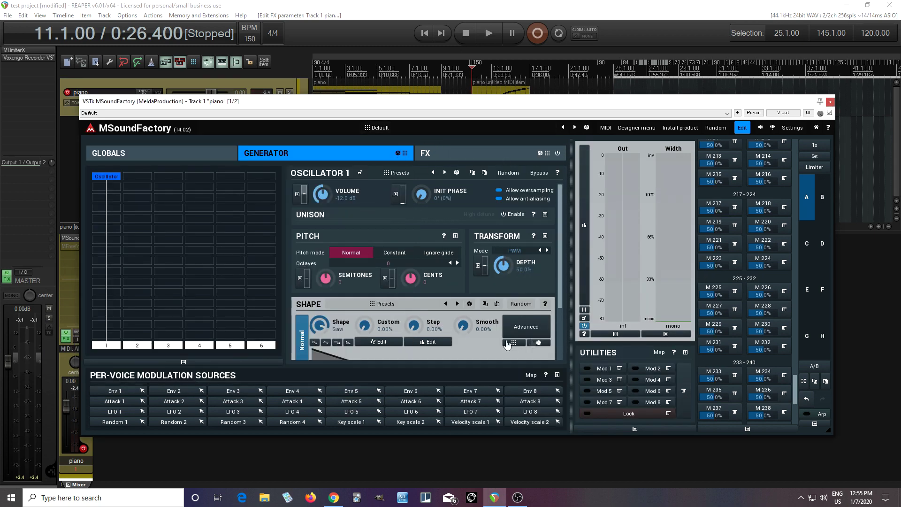
# Set the oscillator's Custom shape amount to 100% and open its custom signal shape for editing
pyautogui.scroll(-3, 565, 299)
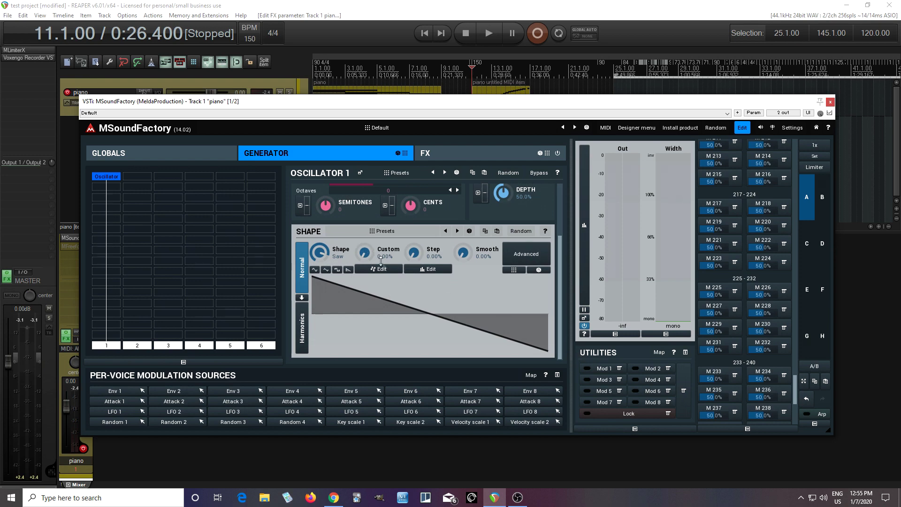
pyautogui.doubleClick(362, 253)
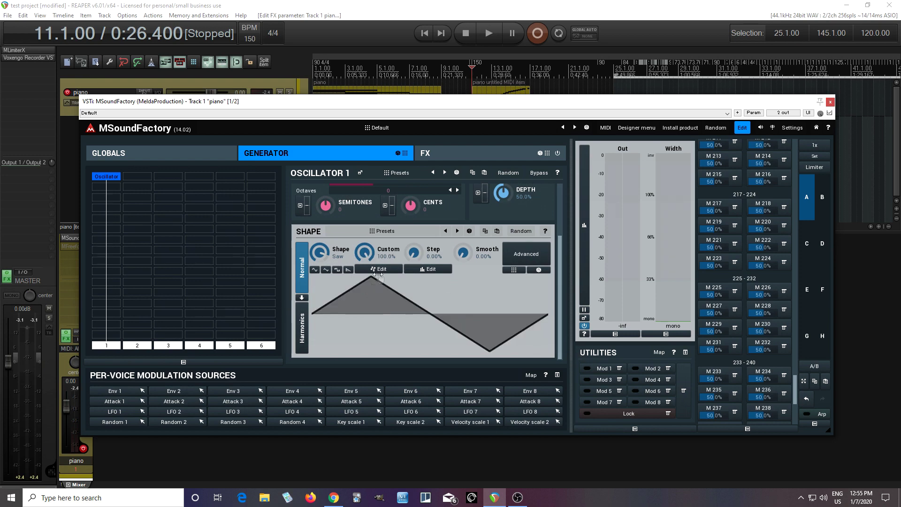
pyautogui.doubleClick(366, 254)
pyautogui.doubleClick(366, 253)
pyautogui.click(379, 269)
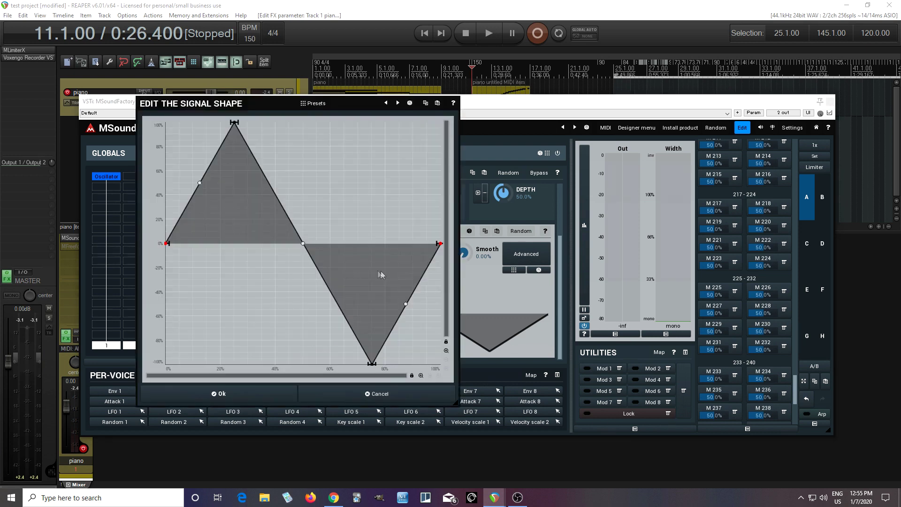
# Open the expression evaluator for all points of the custom signal shape, moving the dialogs so the curve stays uncovered
pyautogui.moveTo(205, 94); pyautogui.dragTo(275, 95)
pyautogui.rightClick(370, 185)
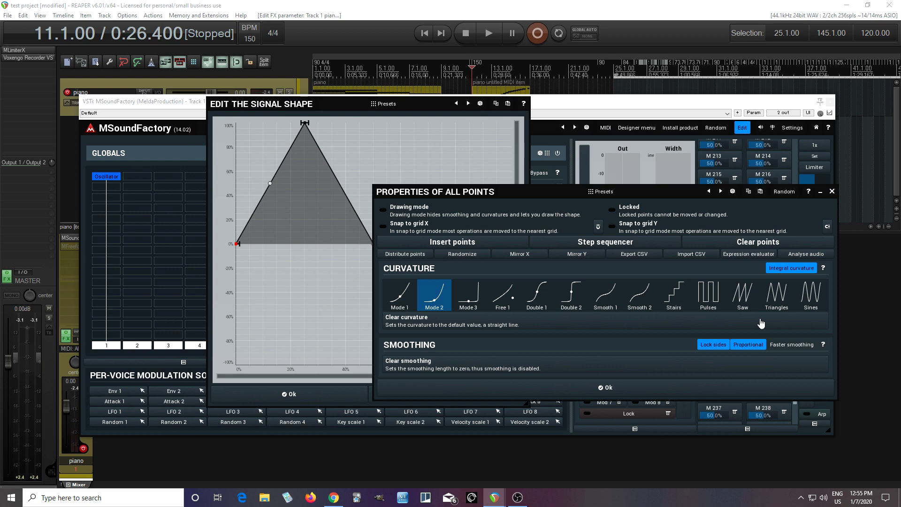
pyautogui.click(754, 255)
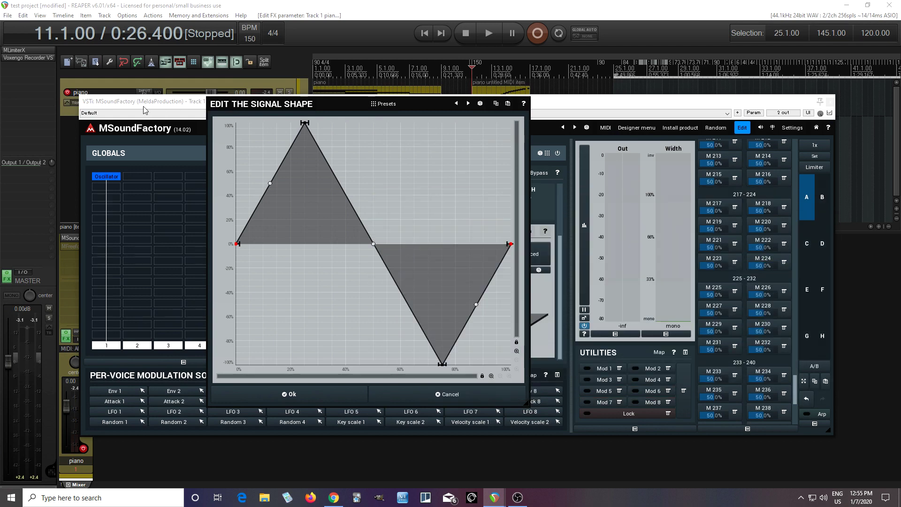
pyautogui.moveTo(244, 107); pyautogui.dragTo(78, 95)
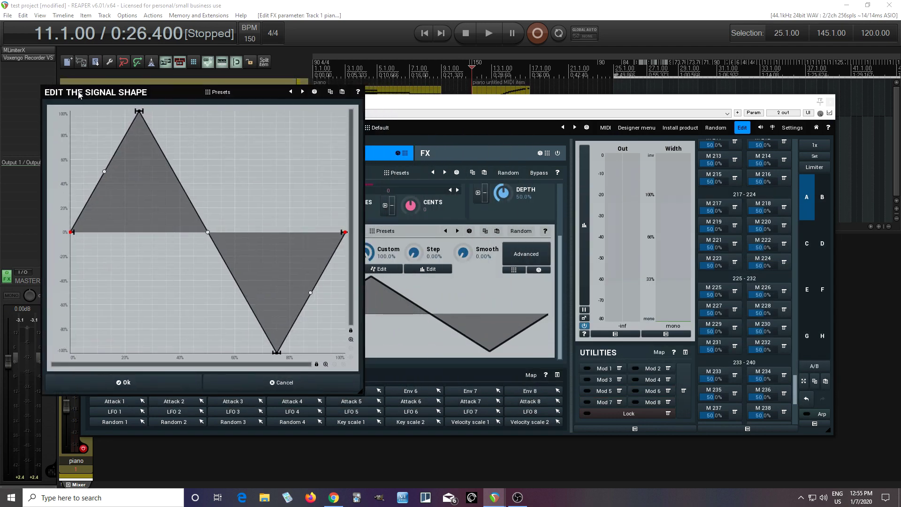
pyautogui.rightClick(248, 164)
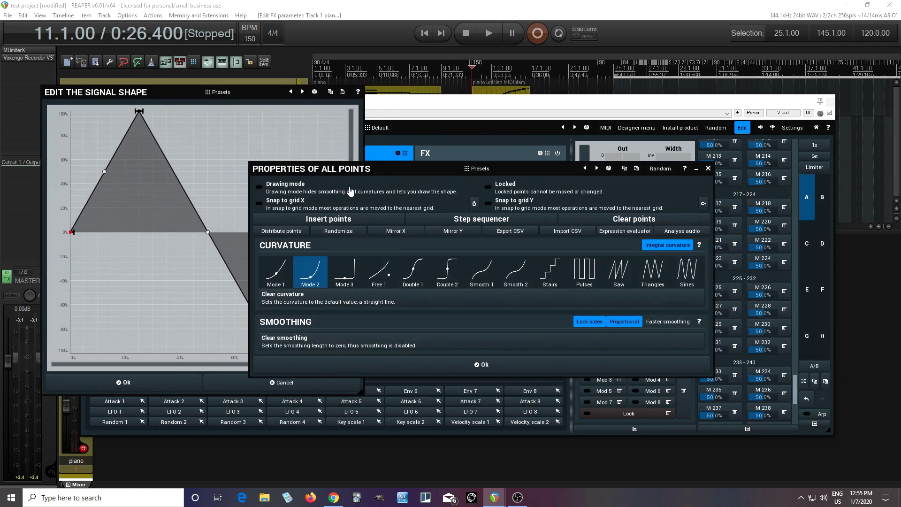
pyautogui.moveTo(337, 165); pyautogui.dragTo(455, 165)
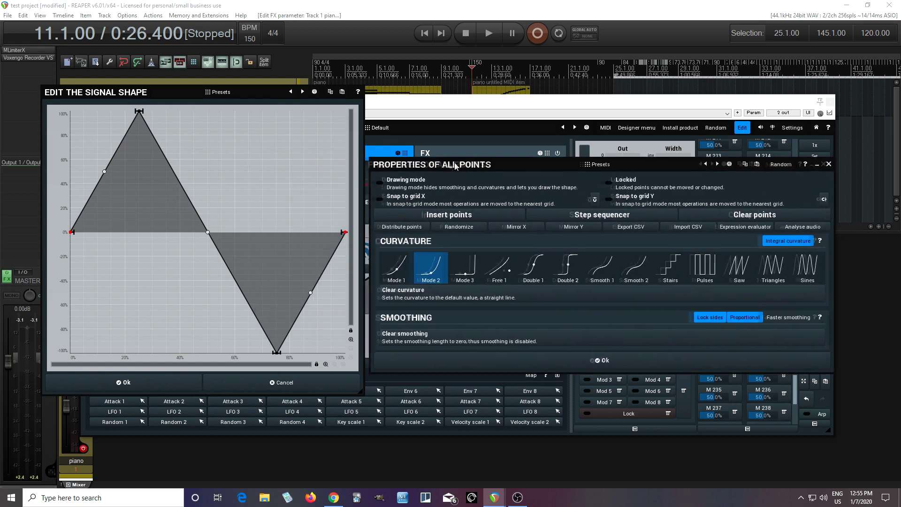
pyautogui.click(741, 227)
pyautogui.moveTo(608, 133); pyautogui.dragTo(474, 139)
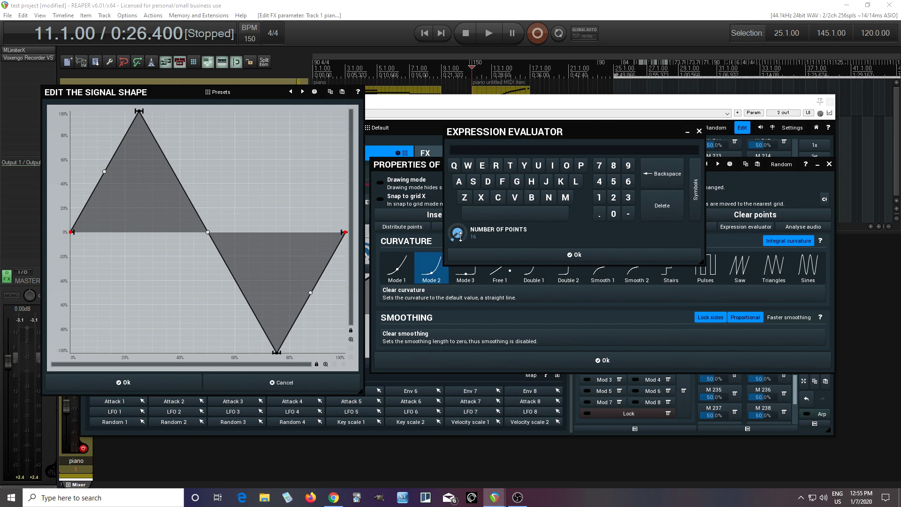
# Set the evaluator's number of points to 108 and enter x as the expression
pyautogui.moveTo(456, 232)
pyautogui.mouseDown()
pyautogui.moveTo(457, 217)
pyautogui.moveTo(461, 234)
pyautogui.mouseUp()
pyautogui.moveTo(461, 233); pyautogui.dragTo(460, 209)
pyautogui.write('x')
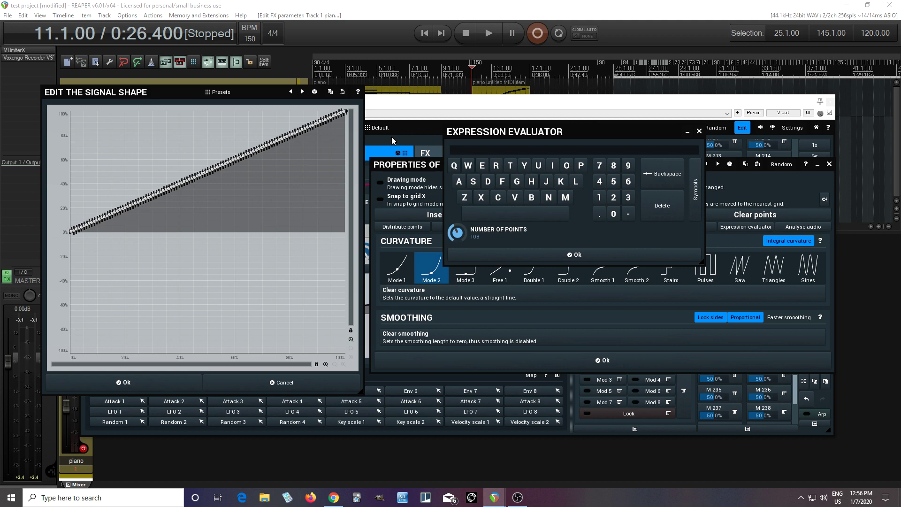
# Replace the expression with sin(32*x) and apply it to the oscillator's custom signal shape, closing all the dialogs
pyautogui.write('sin')
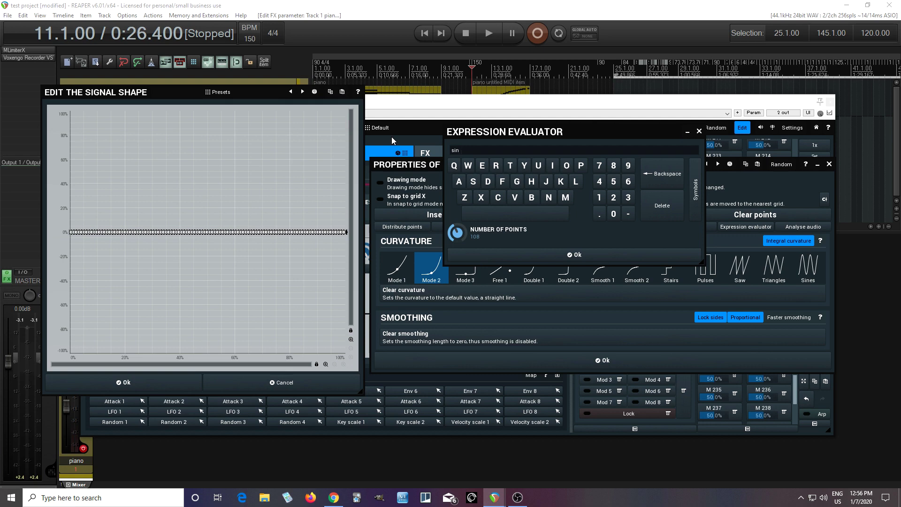
pyautogui.write('(x')
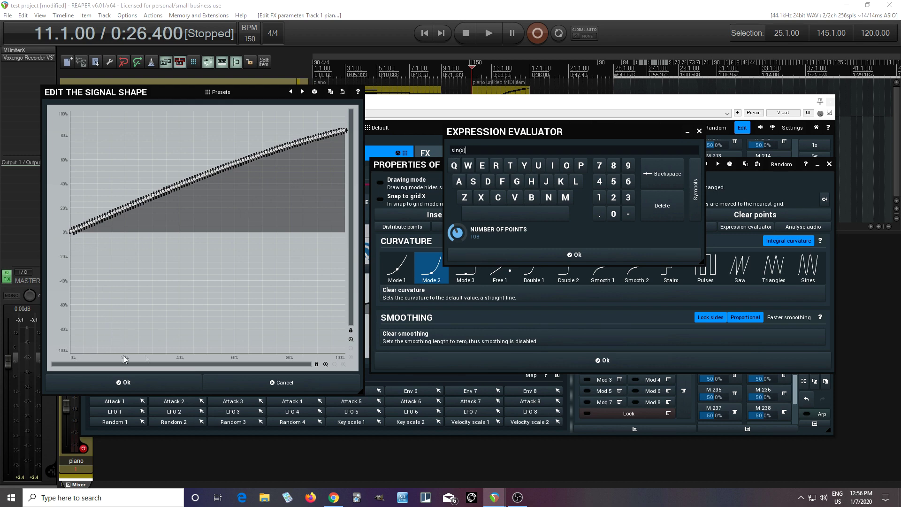
pyautogui.press('Left')
pyautogui.press('Left')
pyautogui.write('32*')
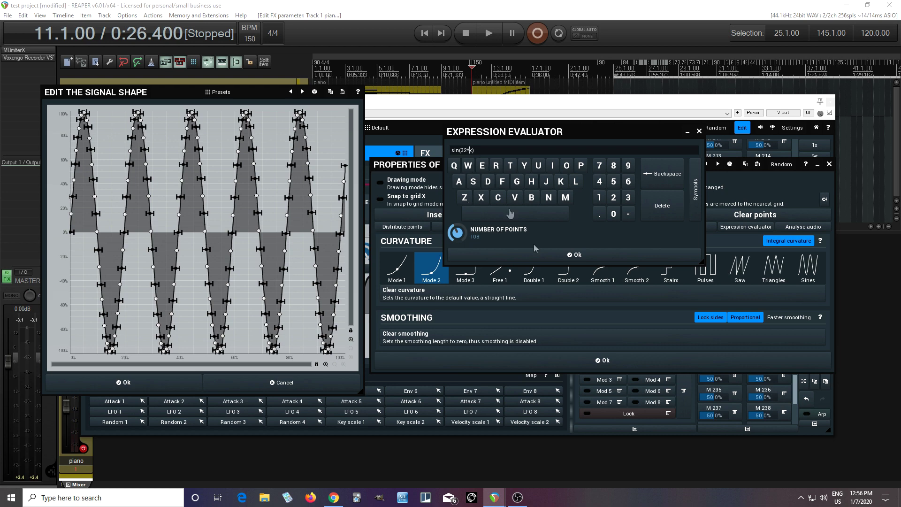
pyautogui.click(574, 257)
pyautogui.click(604, 362)
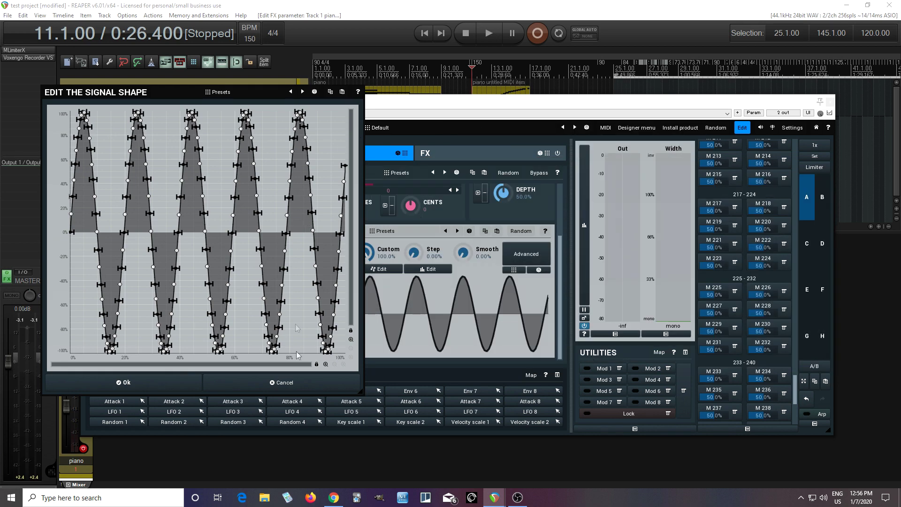
pyautogui.click(185, 383)
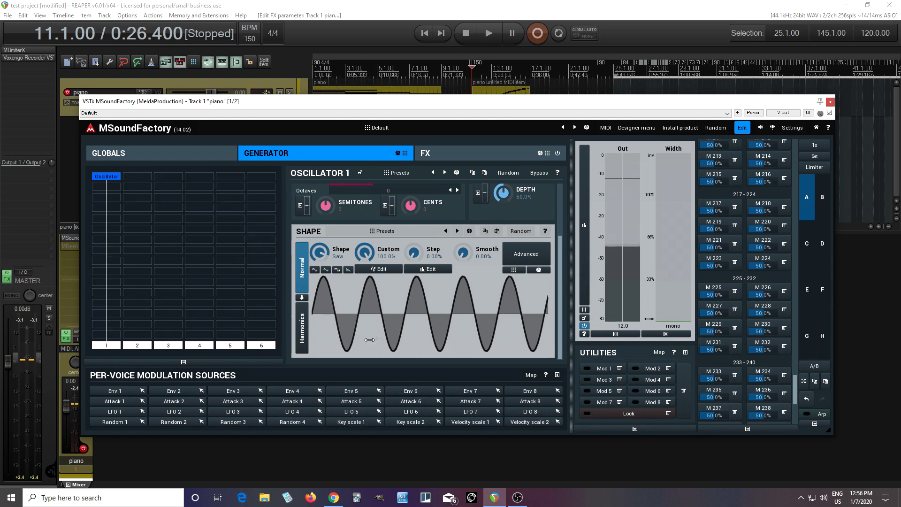
# Reopen the signal shape's expression evaluator and enter e^-x*sin(90*x) with 131 points
pyautogui.click(379, 271)
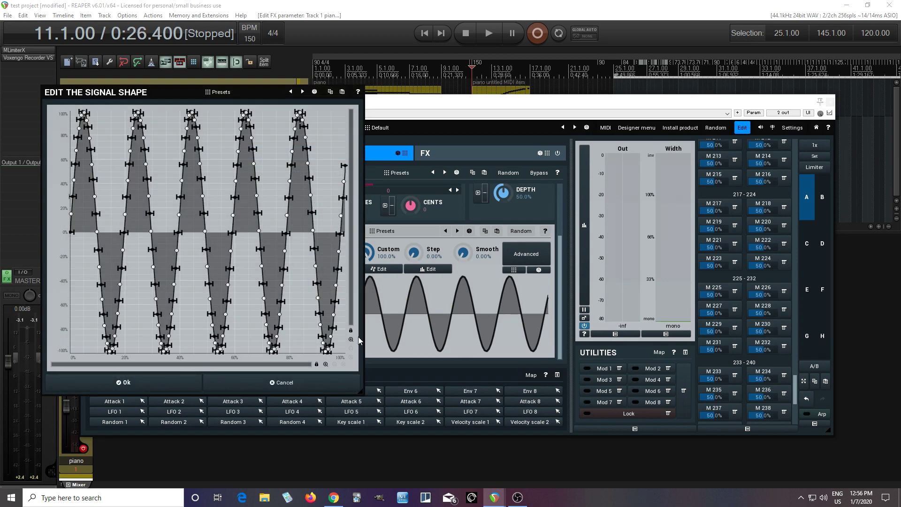
pyautogui.rightClick(271, 180)
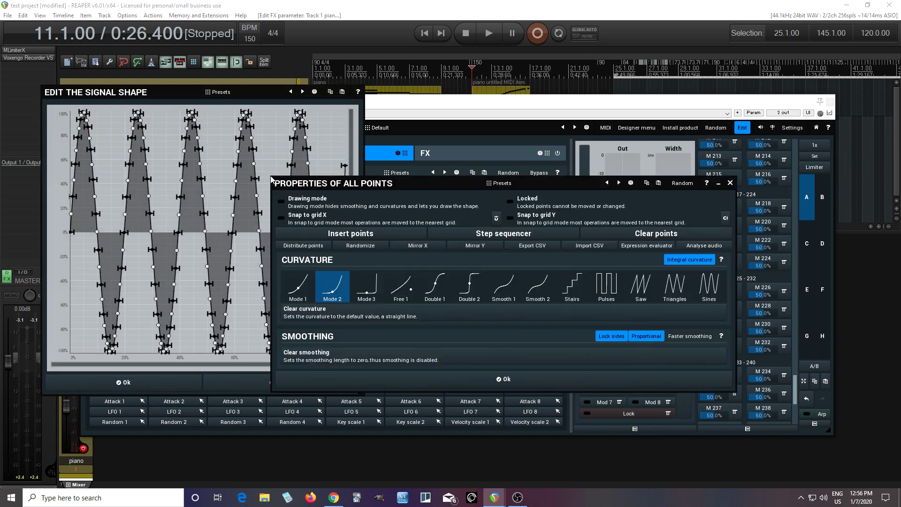
pyautogui.click(661, 248)
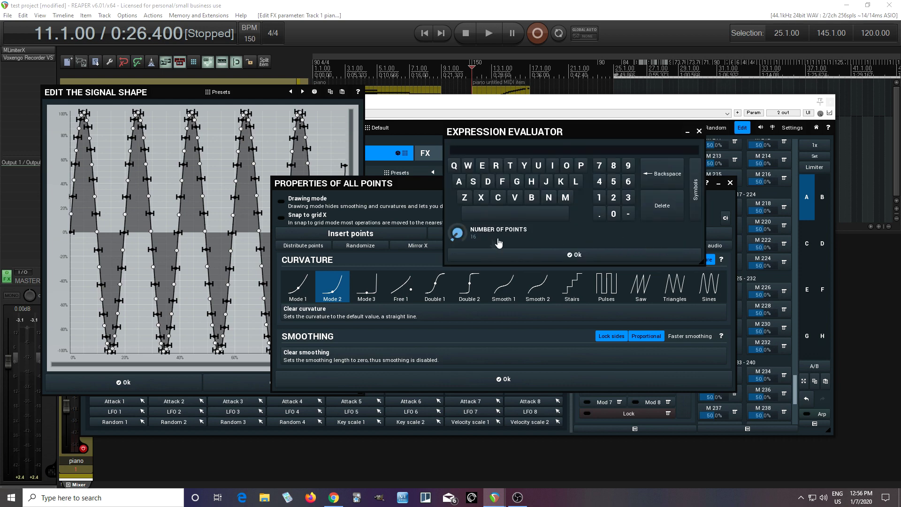
pyautogui.moveTo(456, 233); pyautogui.dragTo(457, 215)
pyautogui.write('e')
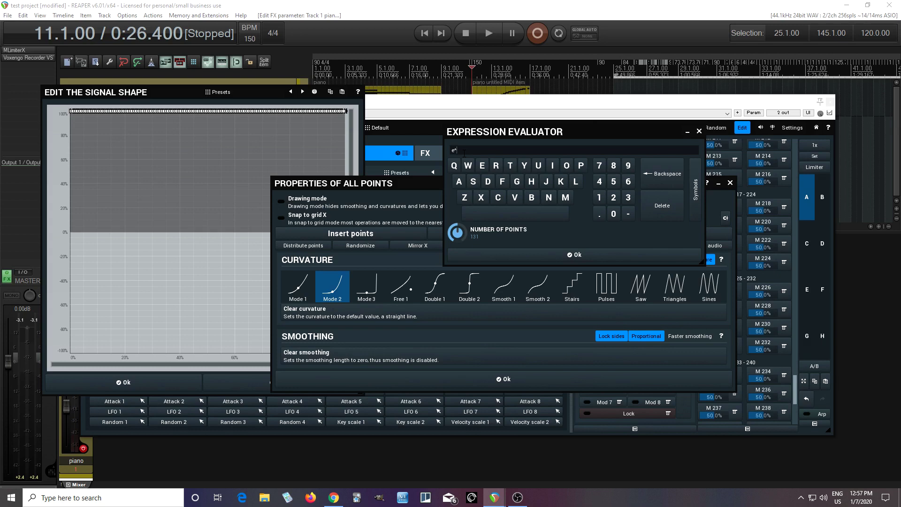
pyautogui.write('^-x')
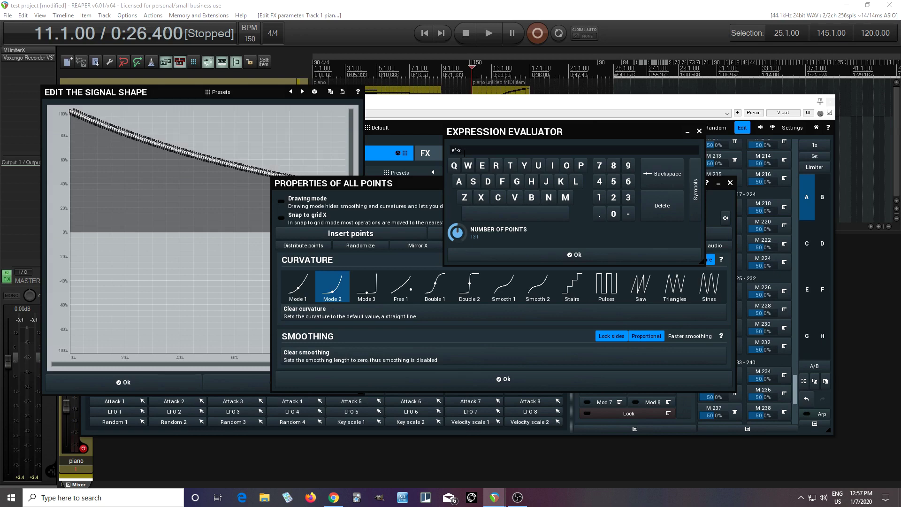
pyautogui.write('*sin')
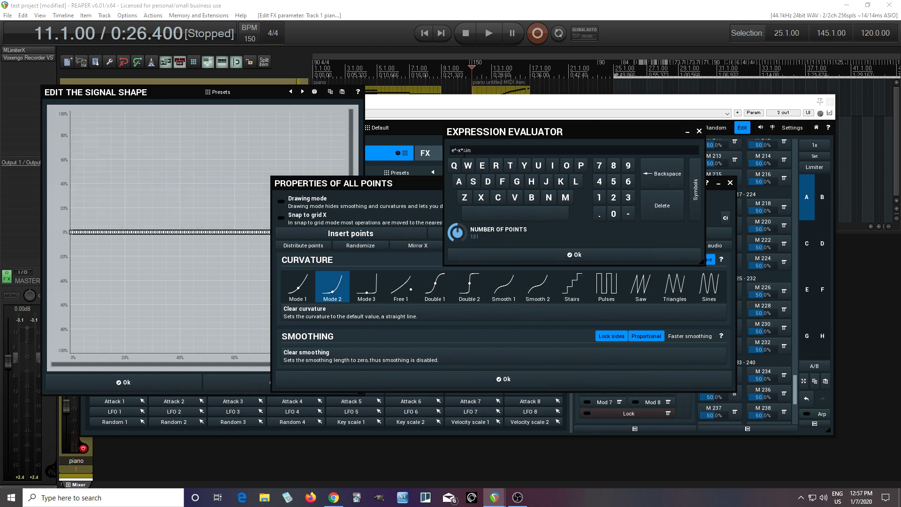
pyautogui.write('(90')
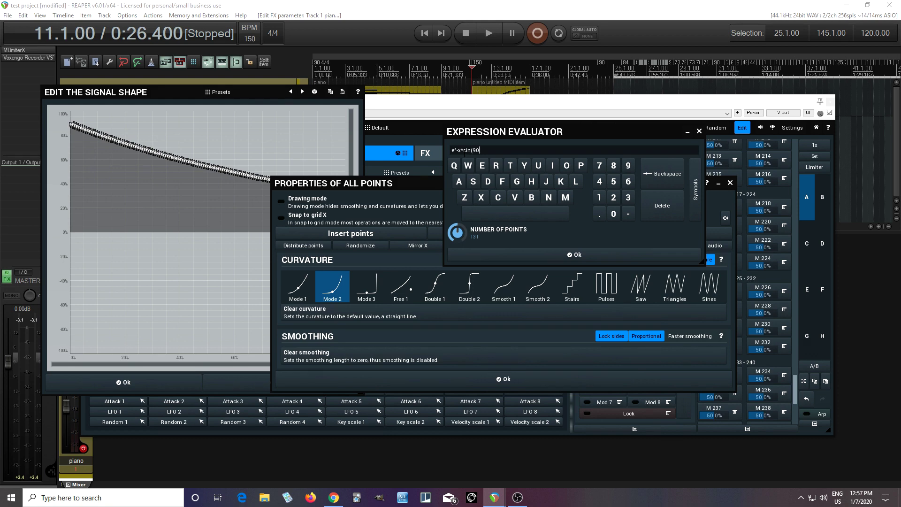
pyautogui.write('*x')
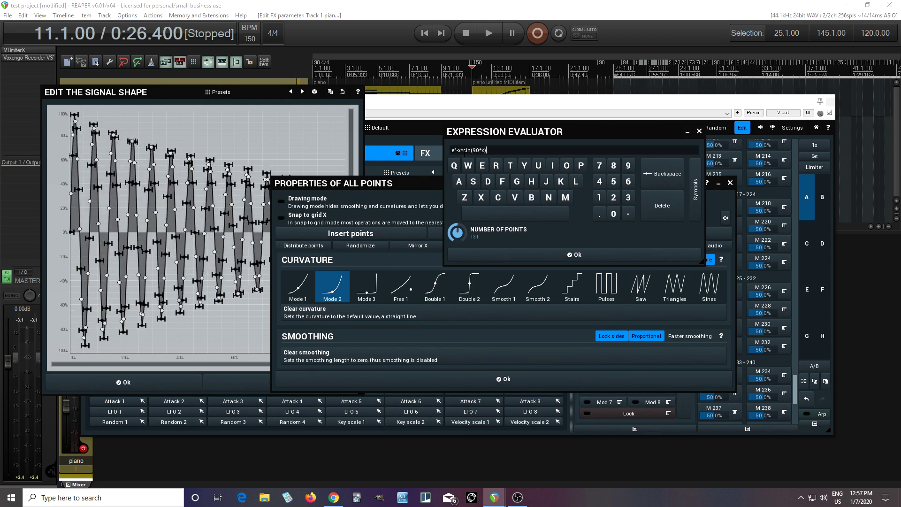
# Copy the decaying sine expression and apply it to the signal shape, closing the evaluator and the point properties
pyautogui.moveTo(495, 148); pyautogui.dragTo(451, 151)
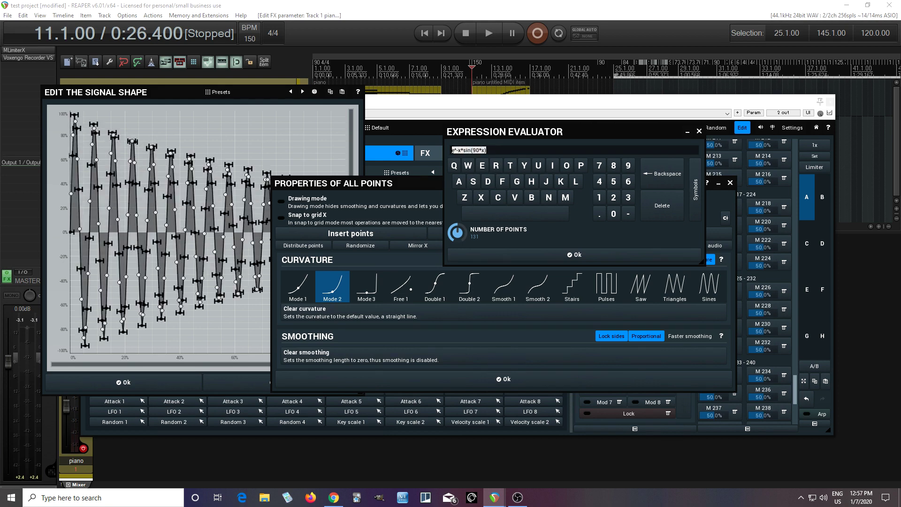
pyautogui.rightClick(462, 149)
pyautogui.click(473, 159)
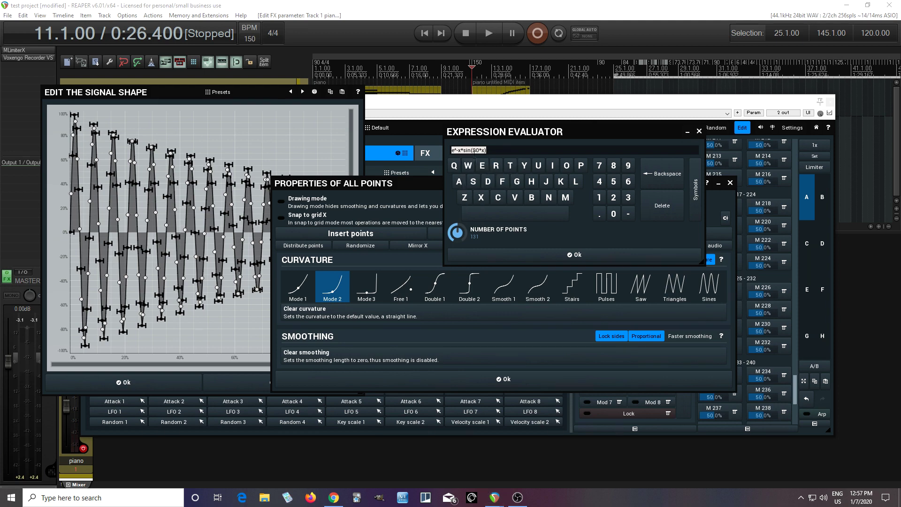
pyautogui.click(570, 256)
pyautogui.click(500, 379)
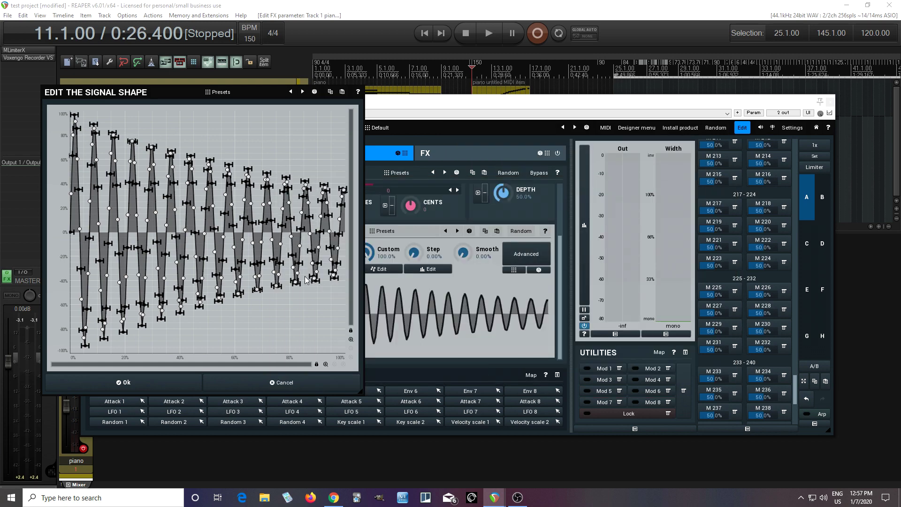
# Paste the copied expression into a new expression evaluation and modify it to e^-0.3*x*sin(90*x)
pyautogui.rightClick(331, 281)
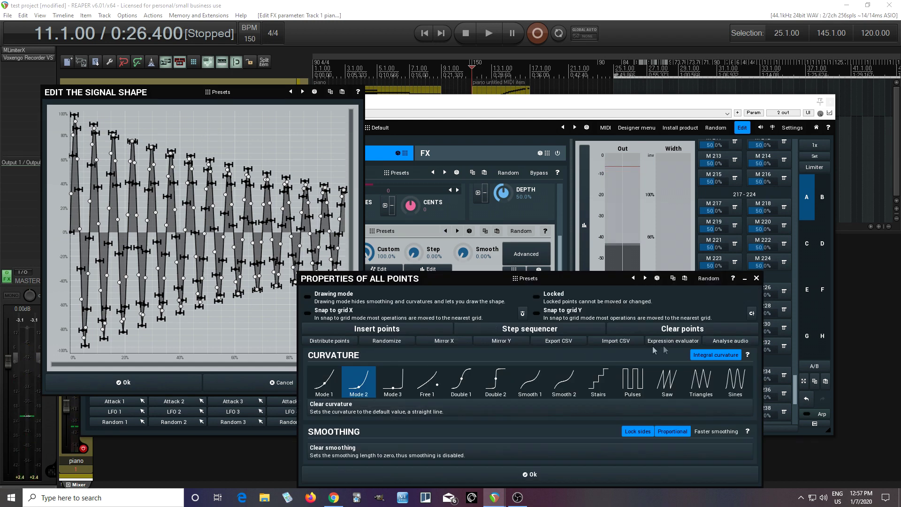
pyautogui.click(683, 342)
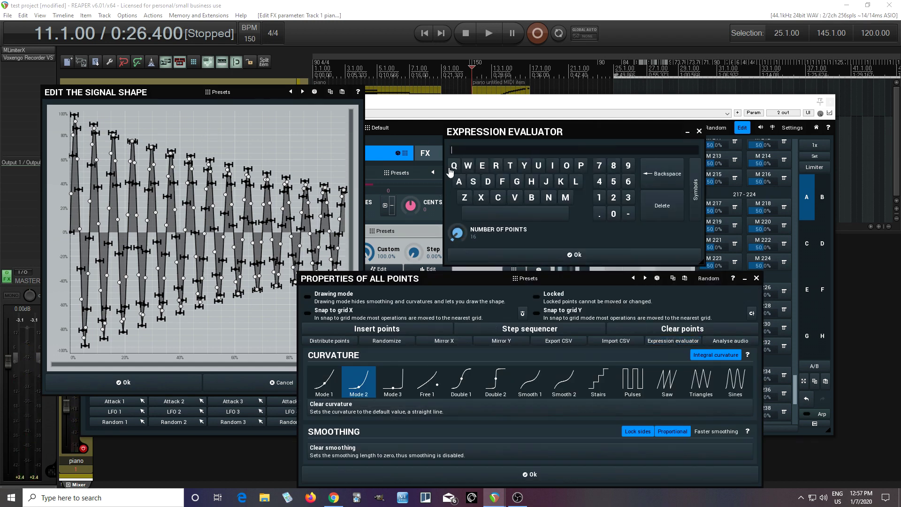
pyautogui.hotkey('ctrl', 'v')
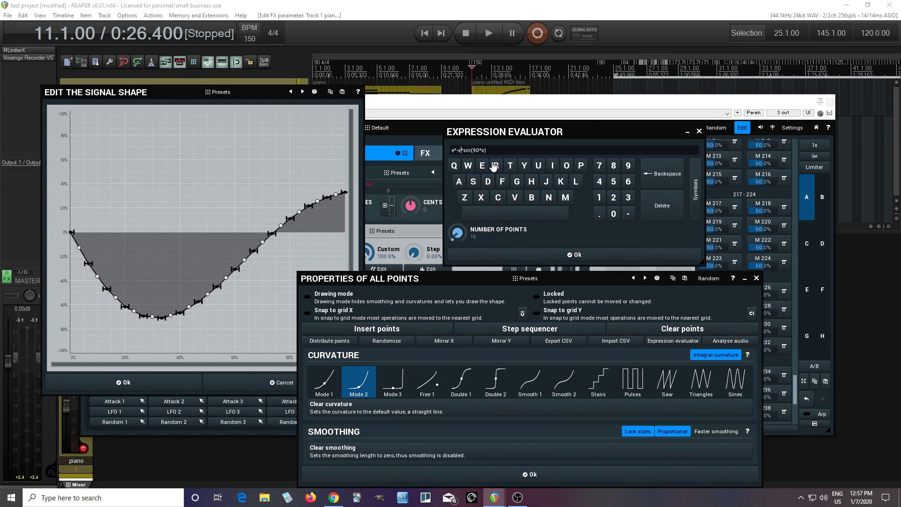
pyautogui.write('0.3*')
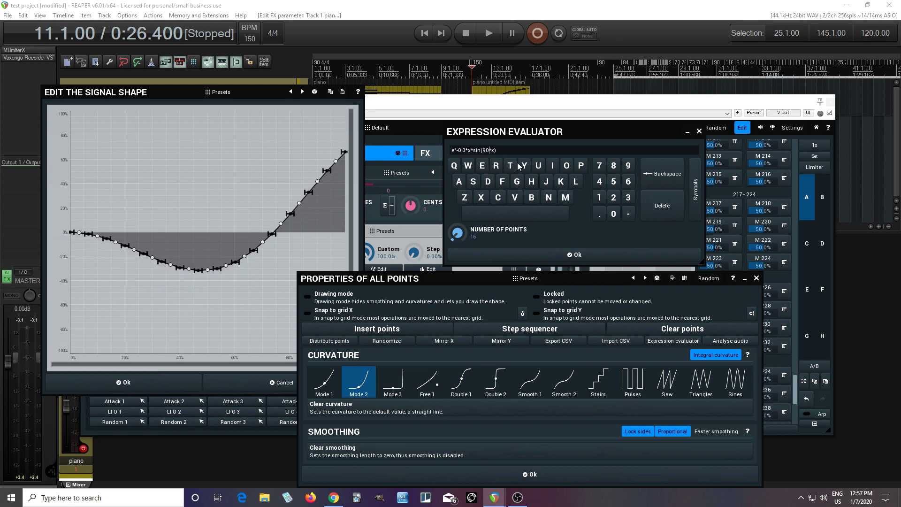
# Change the multiplier inside the sine to 32, making the expression e^-0.3*x*sin(32*x)
pyautogui.press('BackSpace')
pyautogui.press('BackSpace')
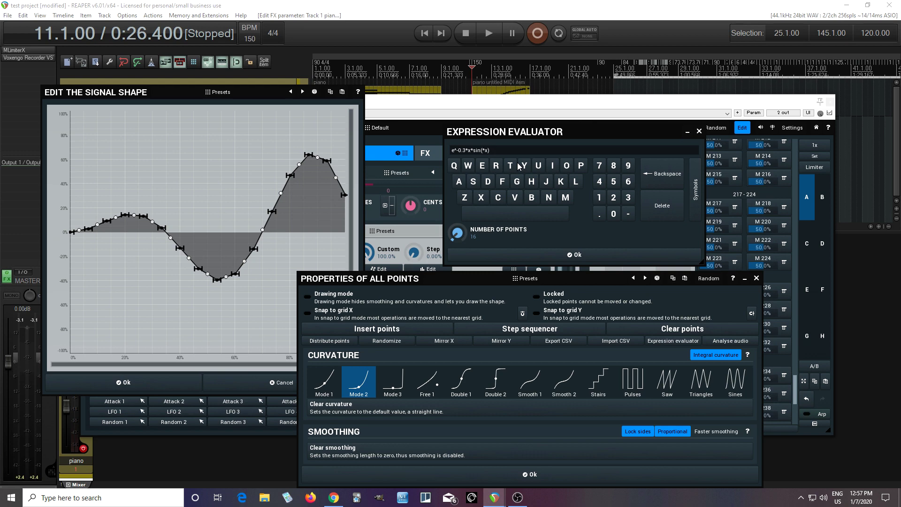
pyautogui.write('32')
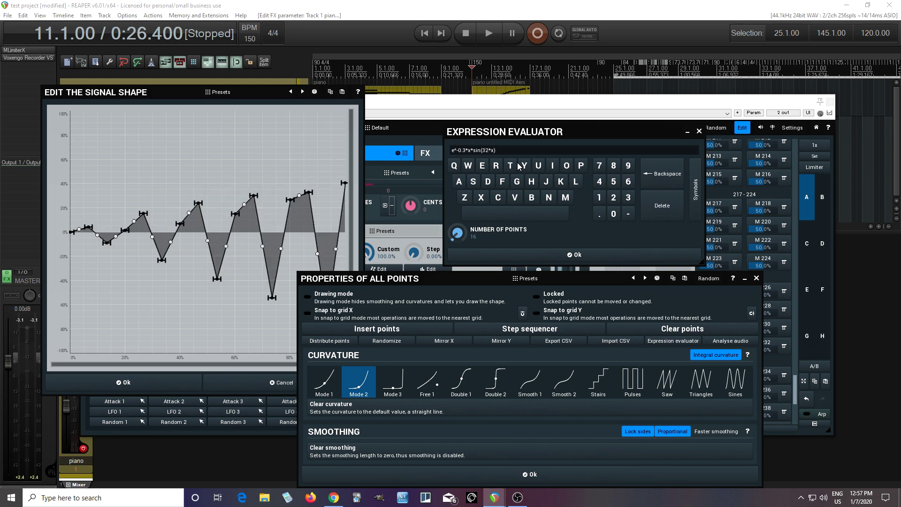
# Raise the number of points to 148, set the sine multiplier to 90, and apply the resulting signal shape to the oscillator
pyautogui.moveTo(457, 231); pyautogui.dragTo(489, 146)
pyautogui.write('50')
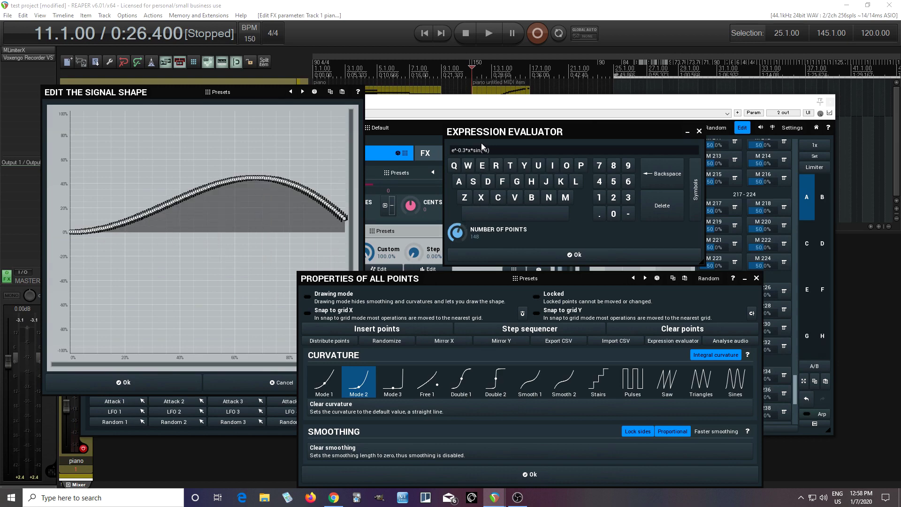
pyautogui.press('BackSpace')
pyautogui.press('BackSpace')
pyautogui.write('90')
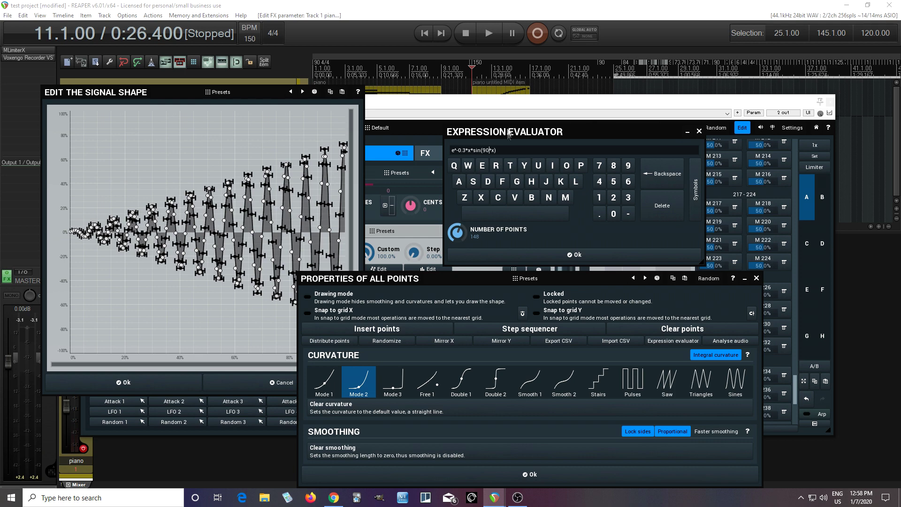
pyautogui.click(544, 256)
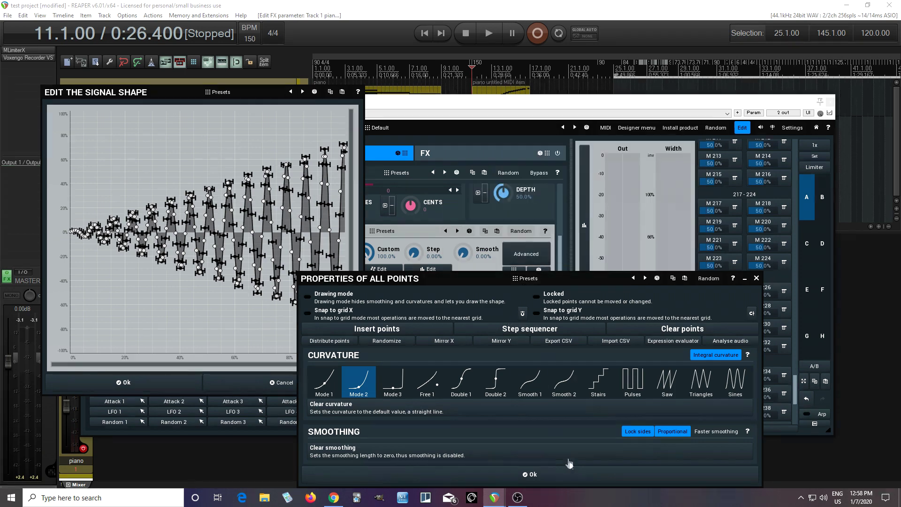
pyautogui.click(566, 475)
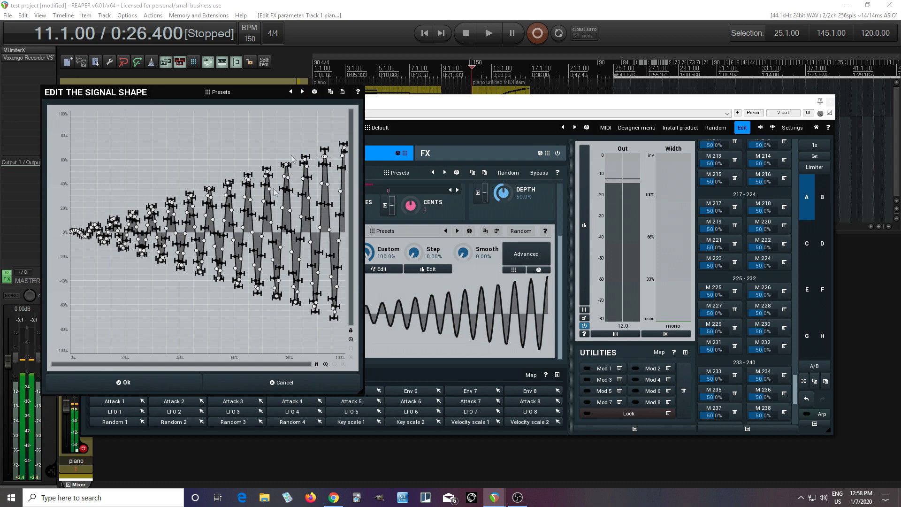
pyautogui.click(109, 384)
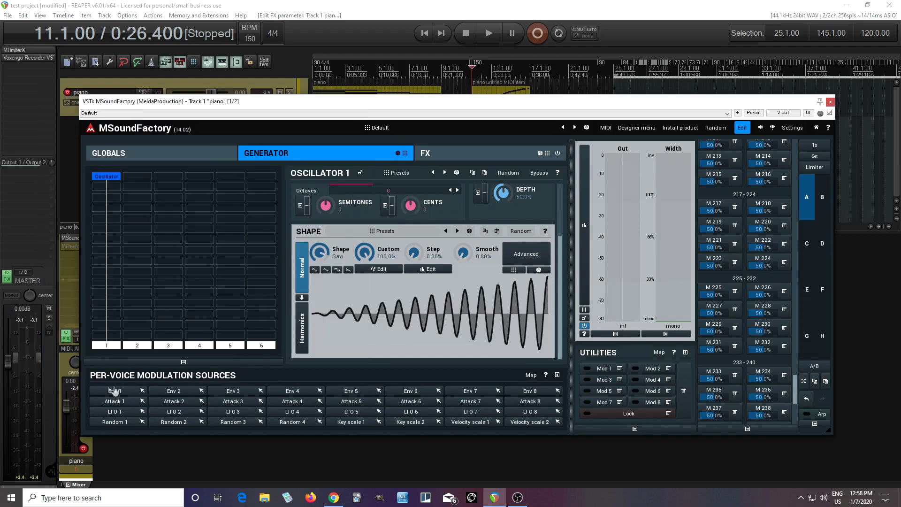
# Open oscillator 1's custom signal shape for editing and bring up the properties of all its points
pyautogui.click(379, 269)
pyautogui.rightClick(192, 308)
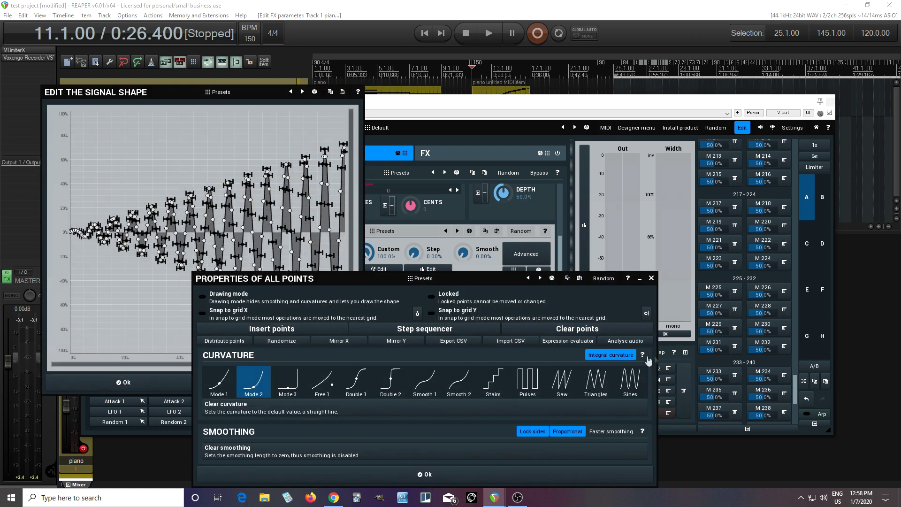
# Try the number of points setting in the expression evaluator, lowering it to 16 with no expression entered
pyautogui.click(566, 341)
pyautogui.scroll(5, 463, 236)
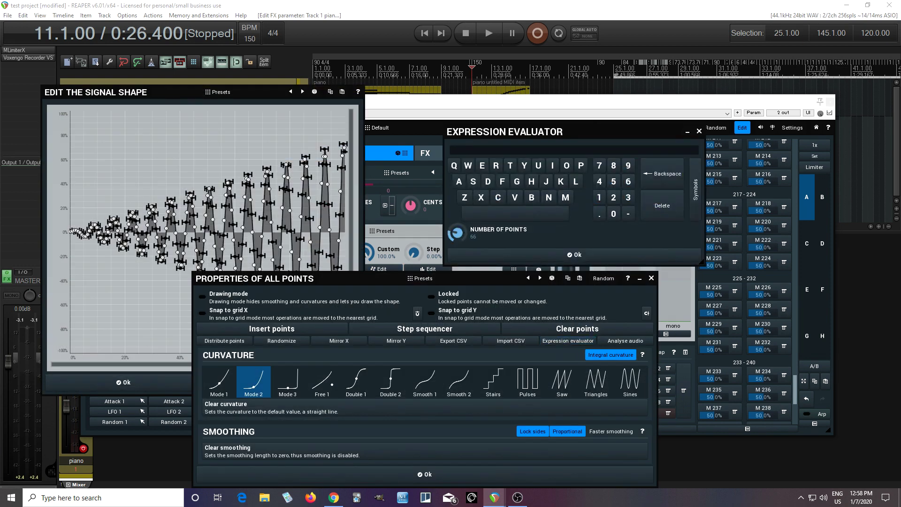
pyautogui.scroll(-5, 462, 236)
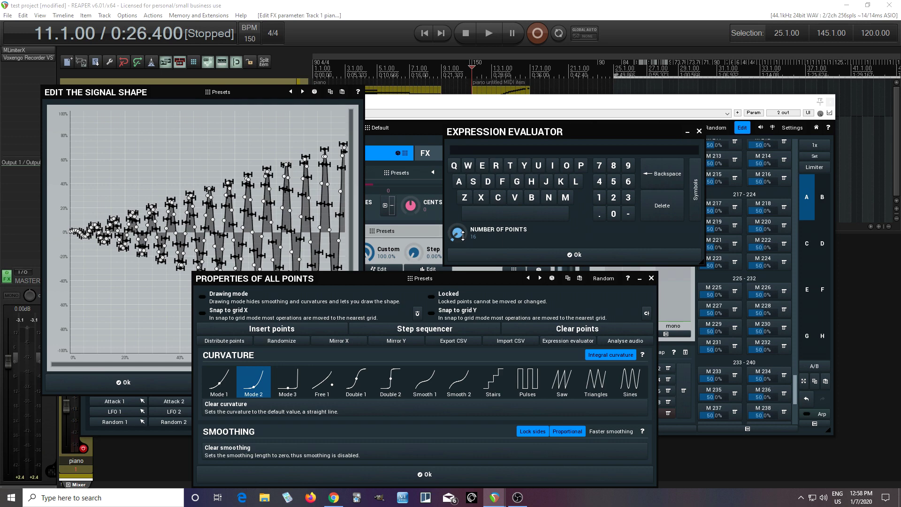
pyautogui.click(576, 256)
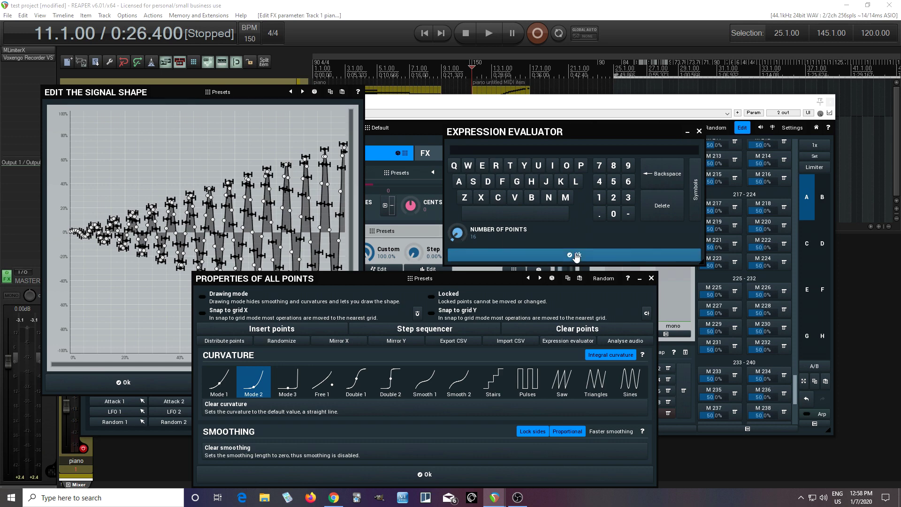
# Export the signal shape's points as CSV, overwriting the existing file "CSV export test" in New folder (2)
pyautogui.moveTo(250, 283); pyautogui.dragTo(419, 182)
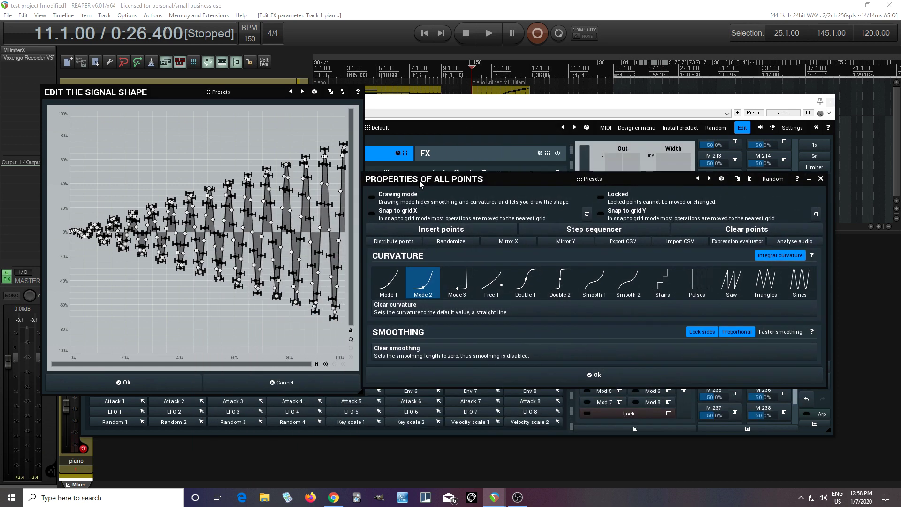
pyautogui.click(636, 246)
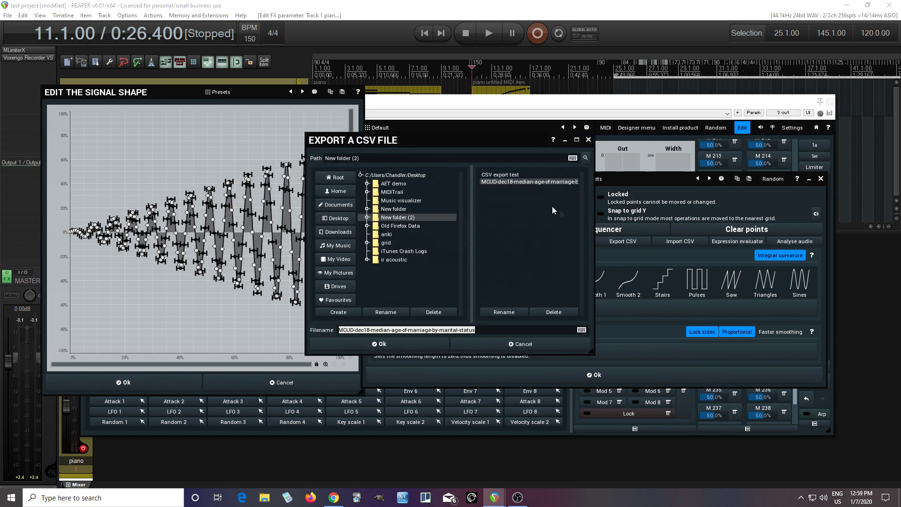
pyautogui.click(510, 176)
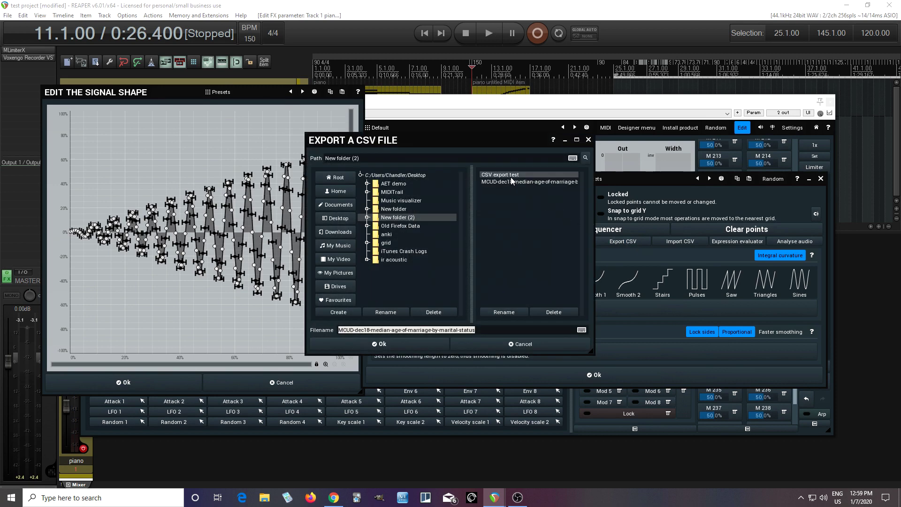
pyautogui.click(411, 347)
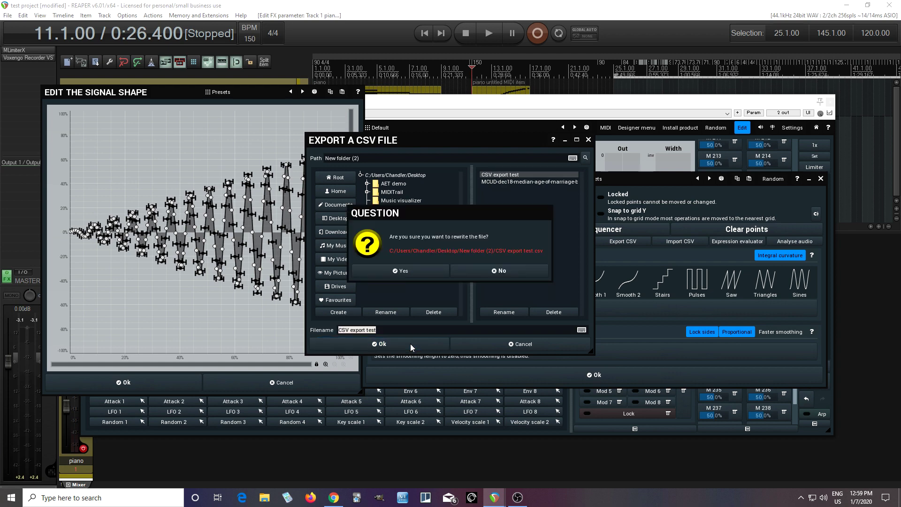
pyautogui.click(423, 269)
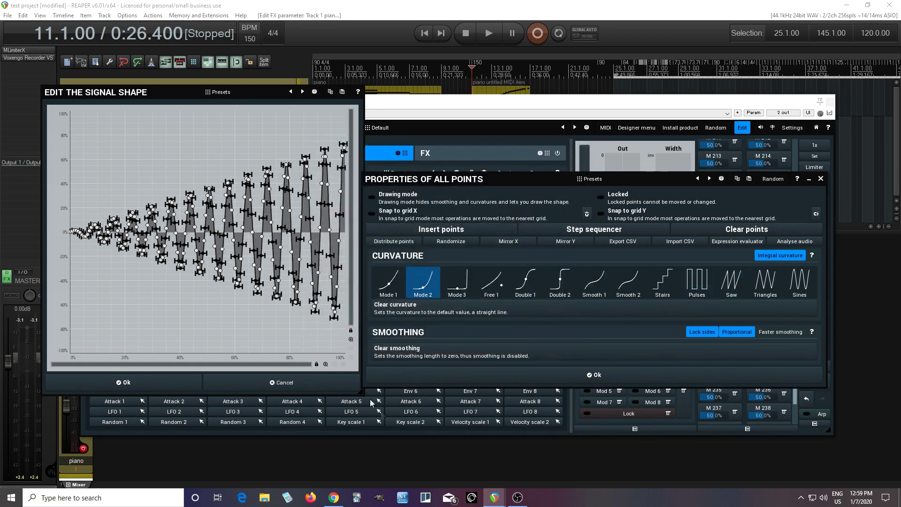
# Clear all points from the signal shape
pyautogui.click(164, 151)
pyautogui.rightClick(223, 160)
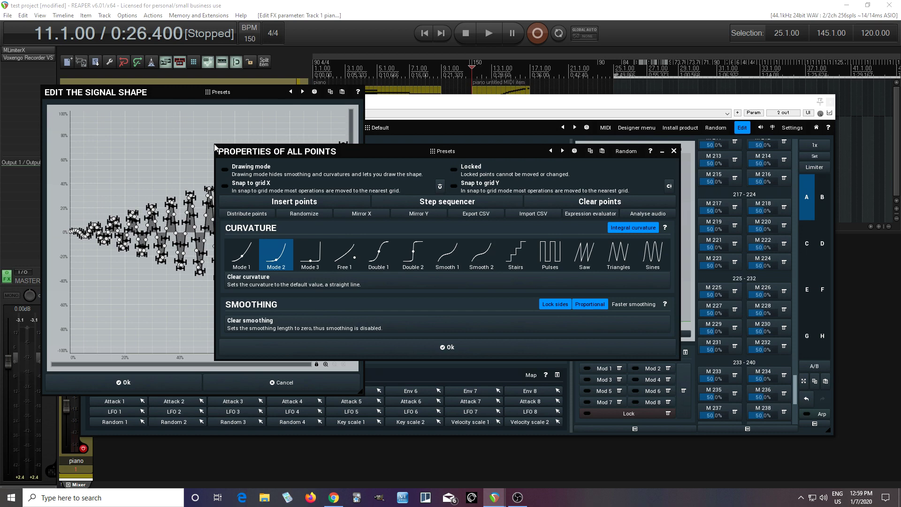
pyautogui.click(559, 199)
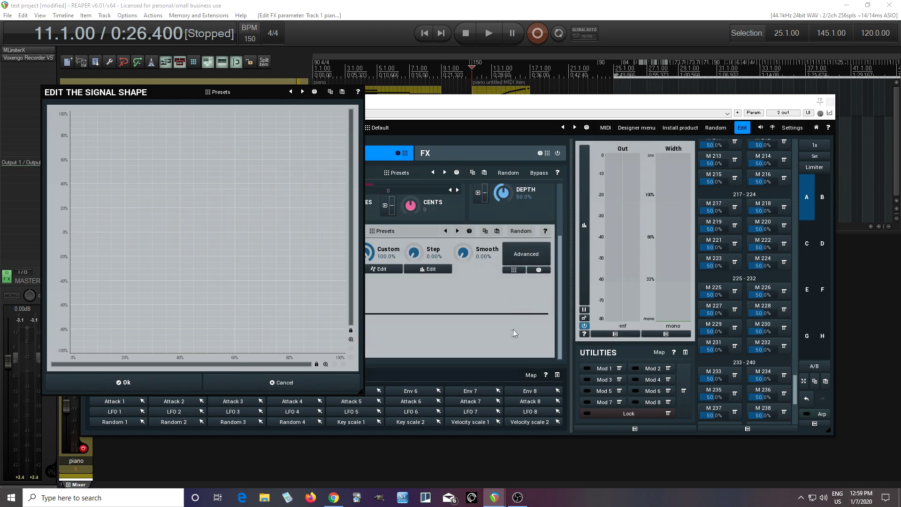
# Import "CSV export test.csv" into the empty signal shape, replacing existing points, and apply the shape to the oscillator
pyautogui.rightClick(280, 227)
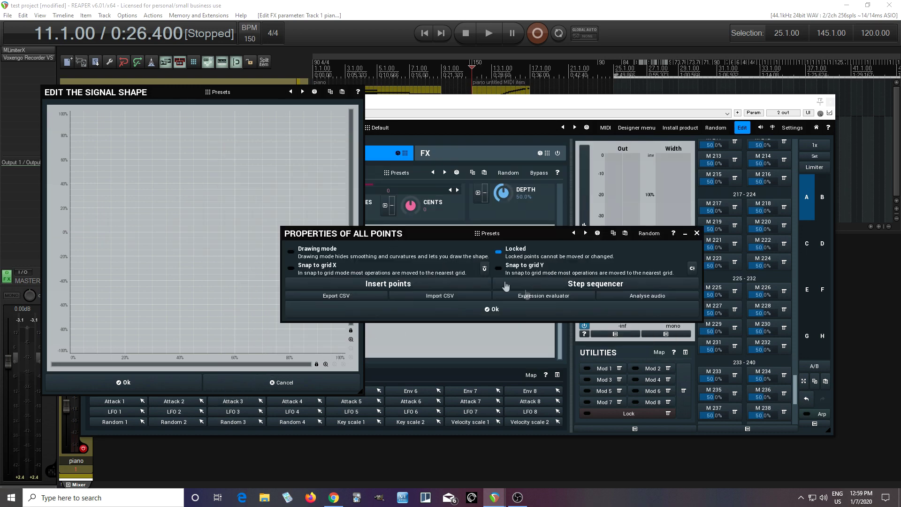
pyautogui.click(452, 296)
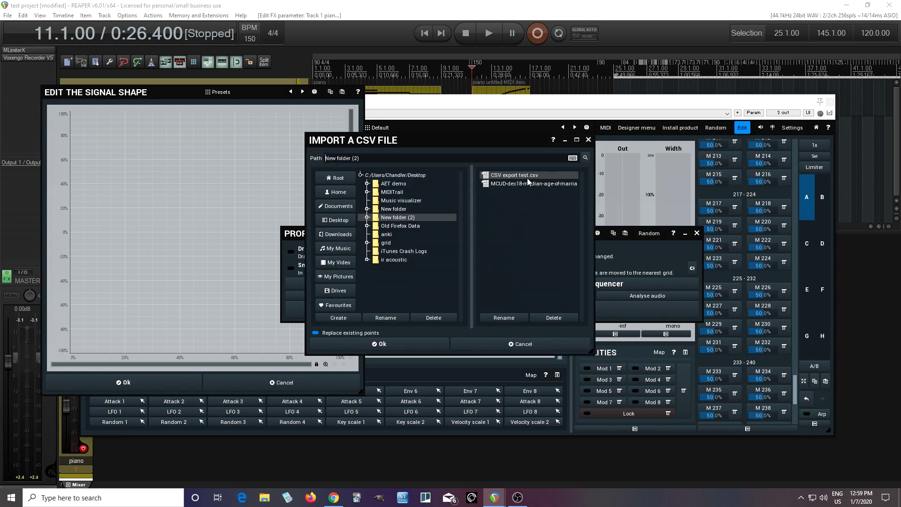
pyautogui.click(387, 347)
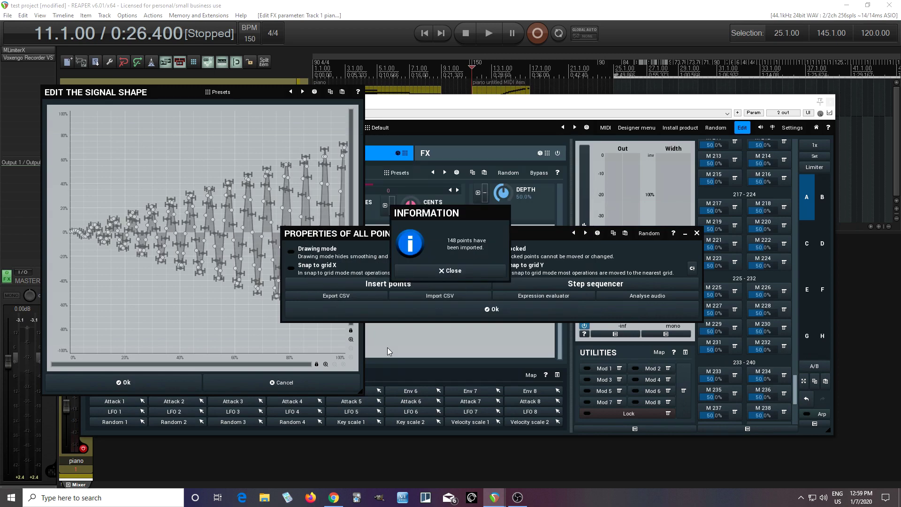
pyautogui.click(452, 272)
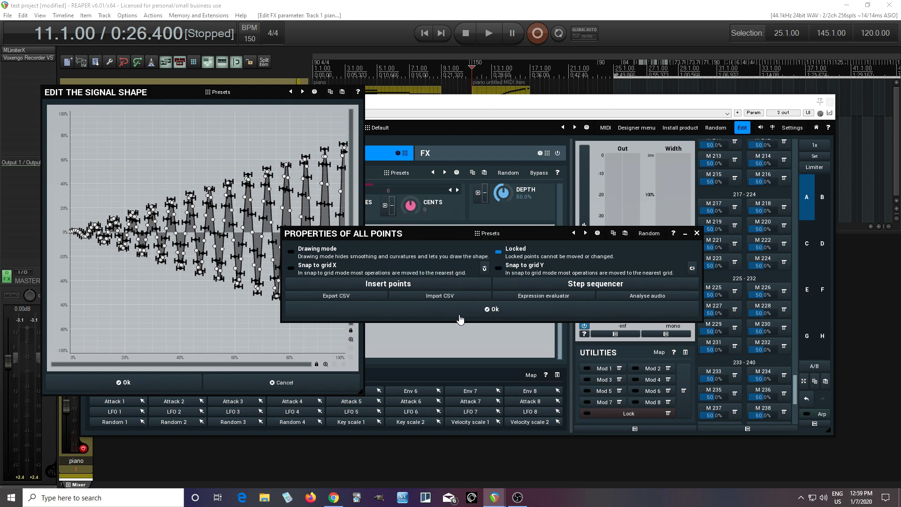
pyautogui.click(459, 315)
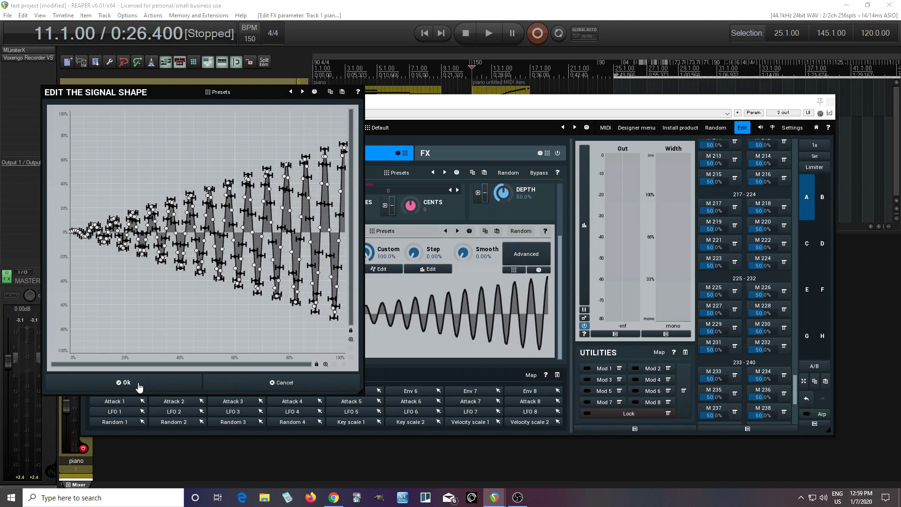
pyautogui.click(123, 382)
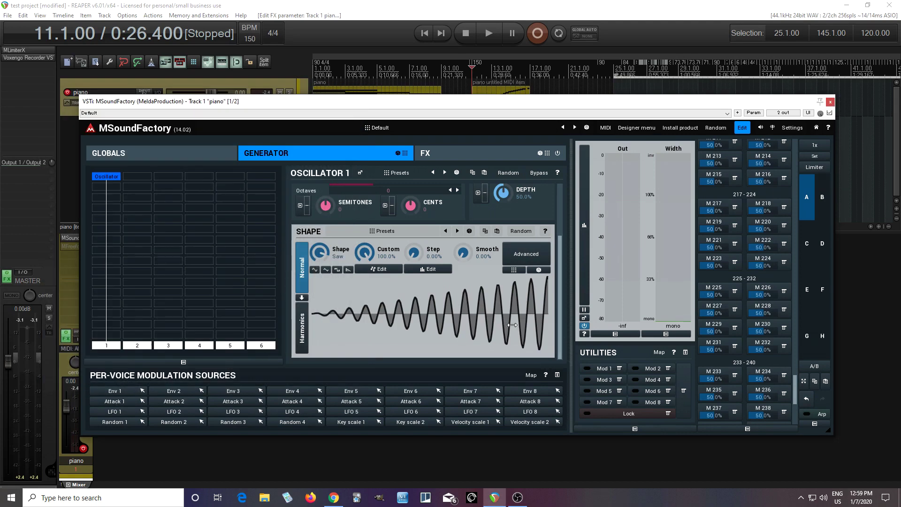
# Switch from the generator to the FX section of the instrument
pyautogui.moveTo(557, 311); pyautogui.dragTo(563, 249)
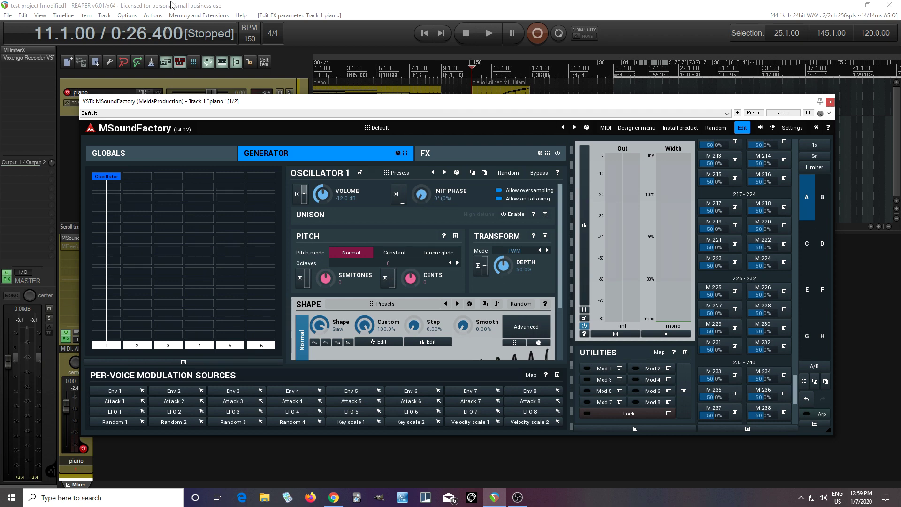
pyautogui.click(449, 154)
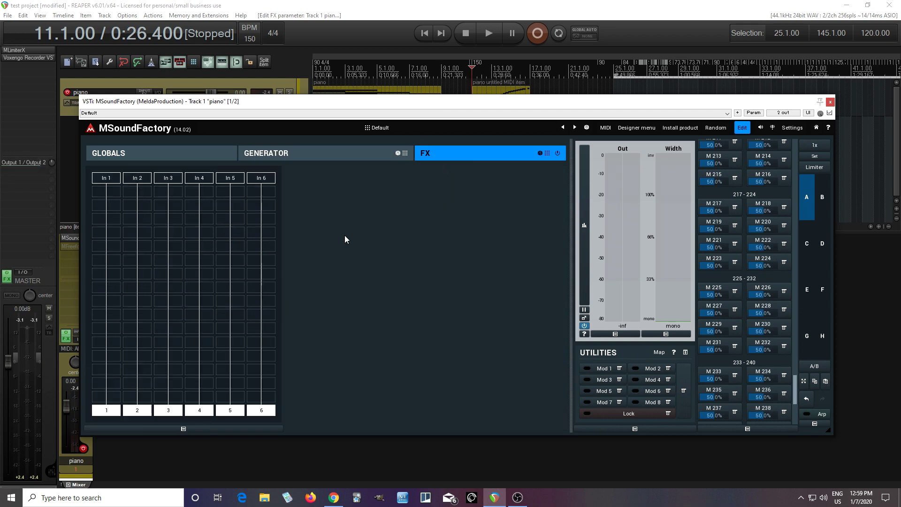